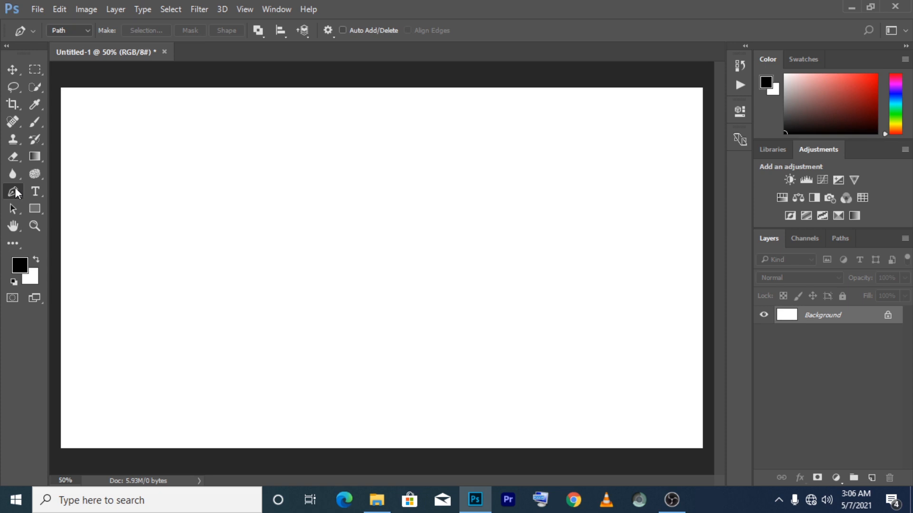
Set the Pen tool to Shape mode and draw a three-point triangle about 624 px wide and 348 px high
click(67, 30)
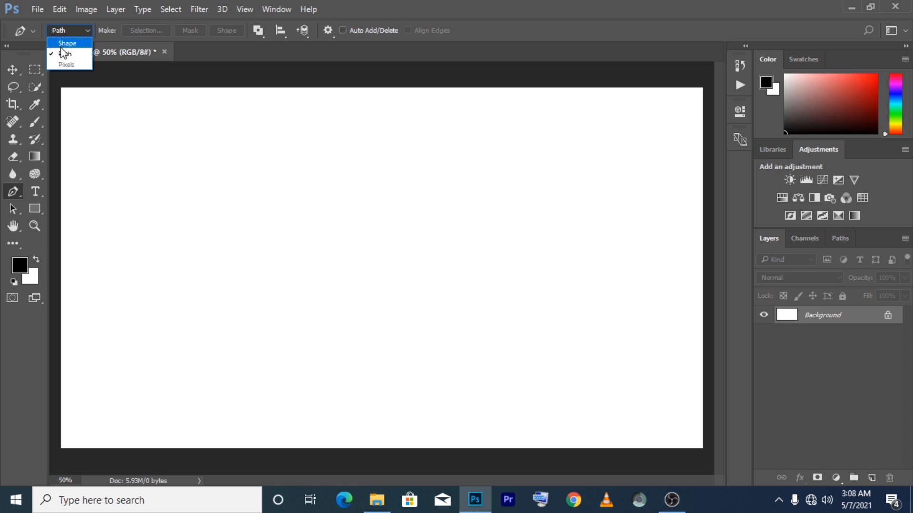
click(66, 43)
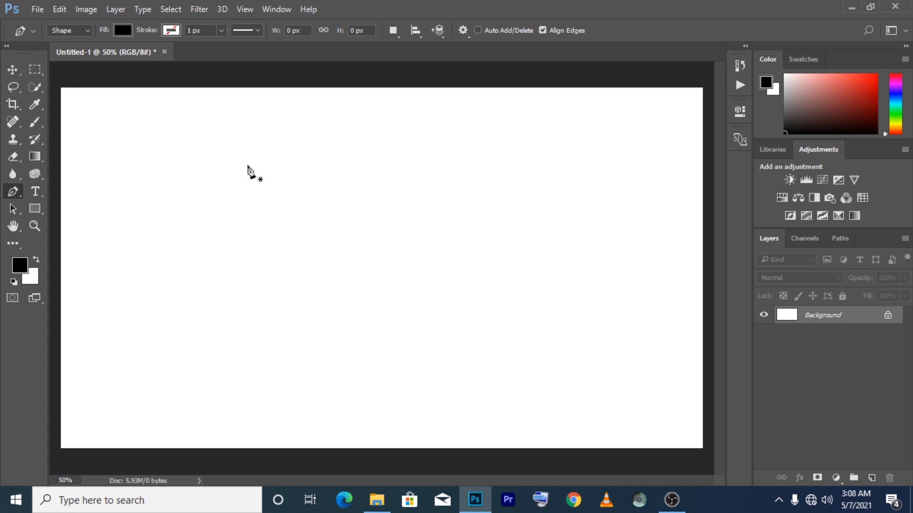
click(307, 246)
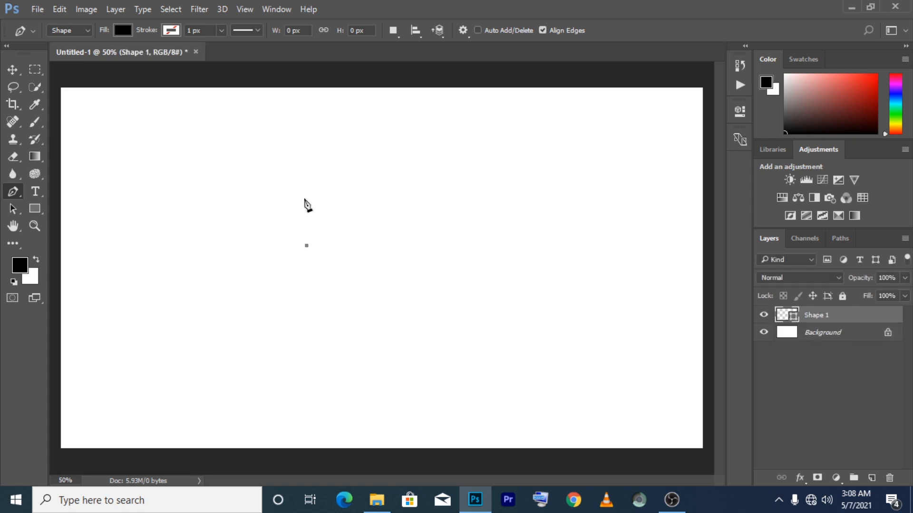
click(310, 141)
click(515, 257)
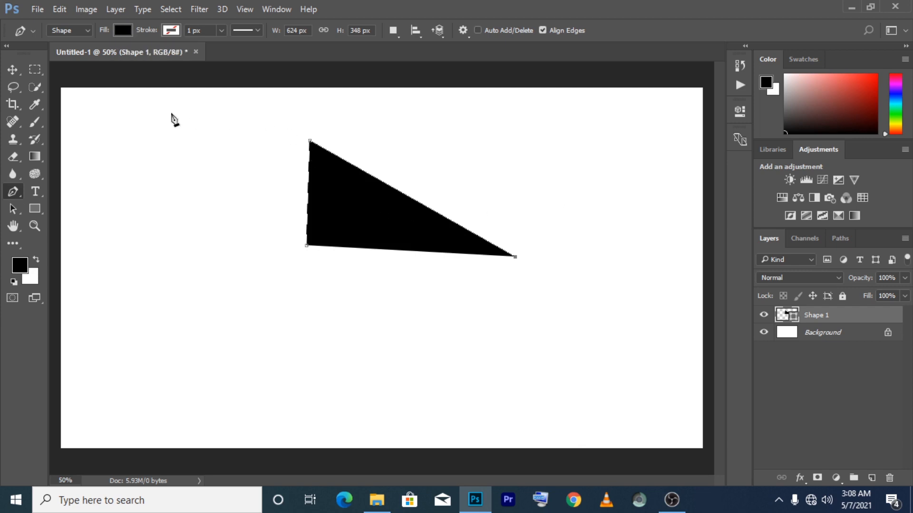
Try solid fill colours on the triangle: magenta, dark grey and orange
click(168, 31)
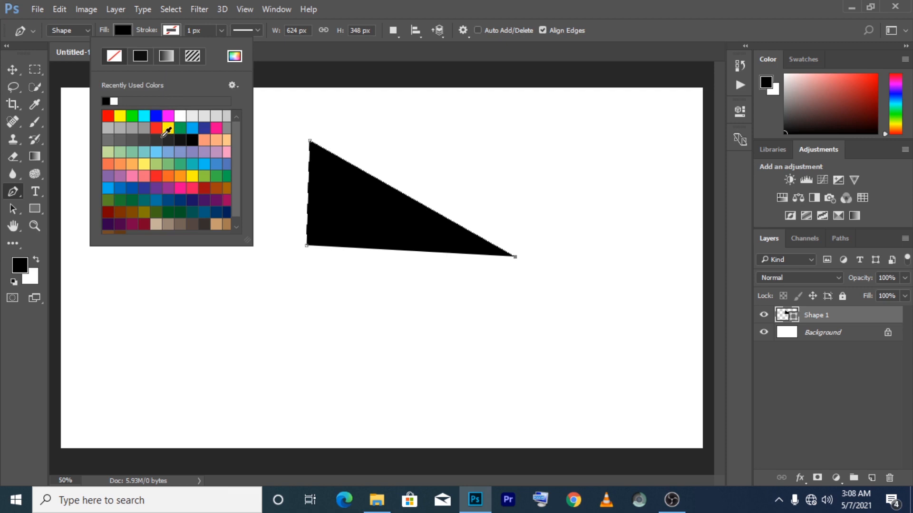
click(123, 29)
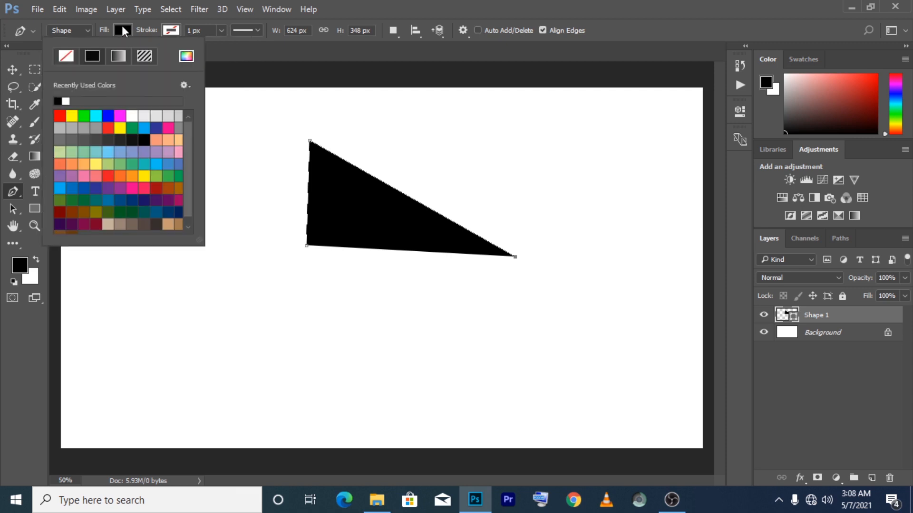
click(123, 118)
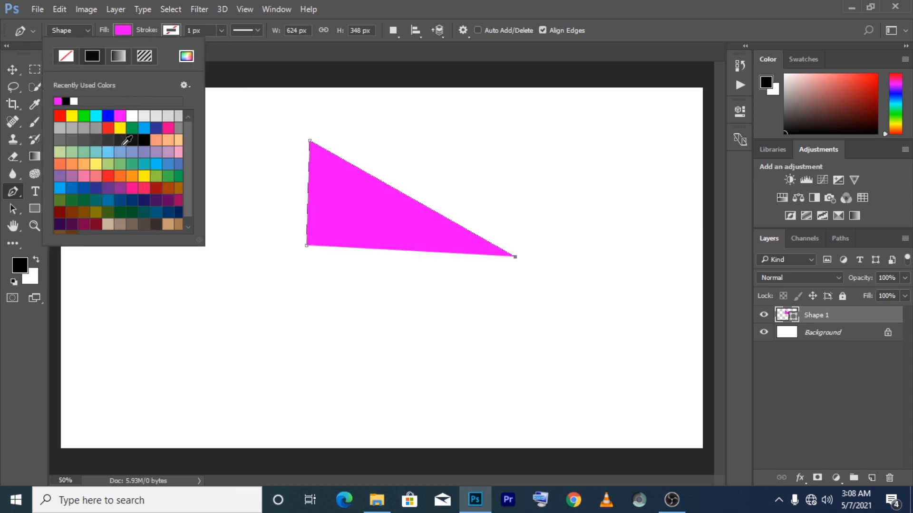
click(123, 141)
click(126, 175)
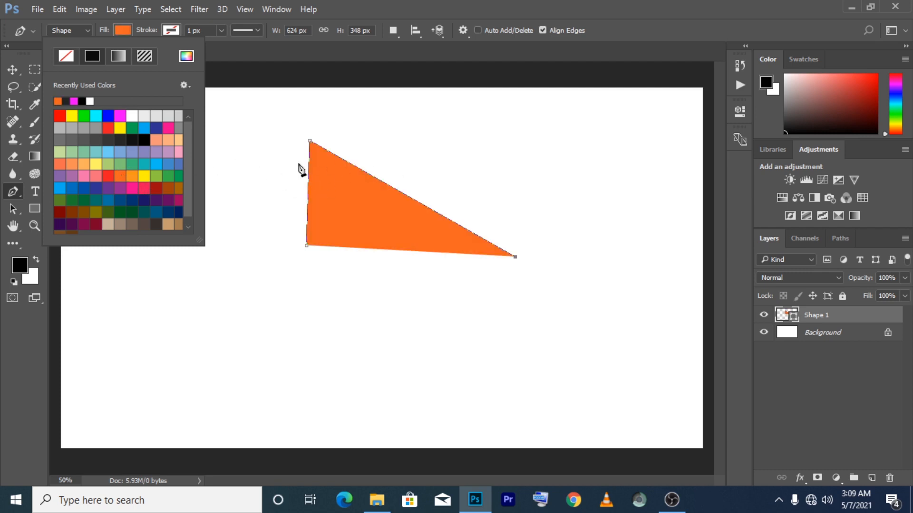
Fill the triangle with the rainbow spectrum gradient that runs from red through magenta, blue and green back to red
click(121, 56)
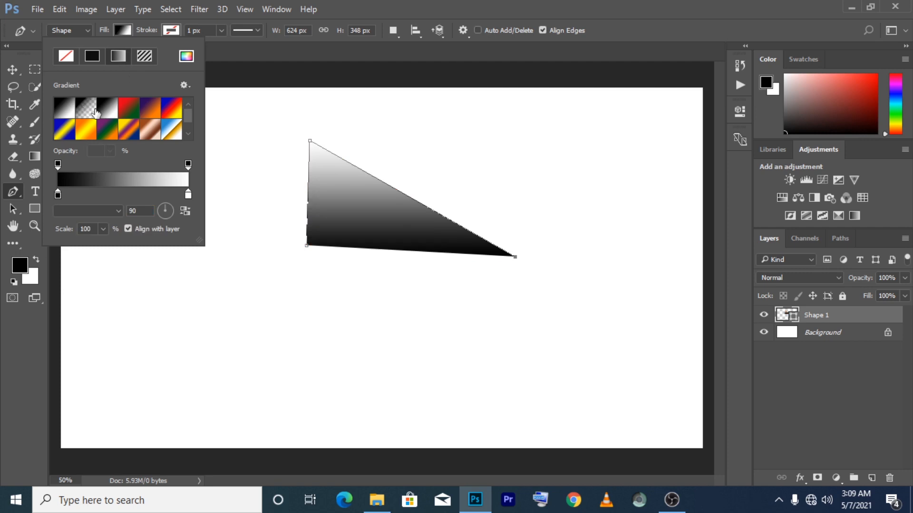
scroll(138, 122, down, 1)
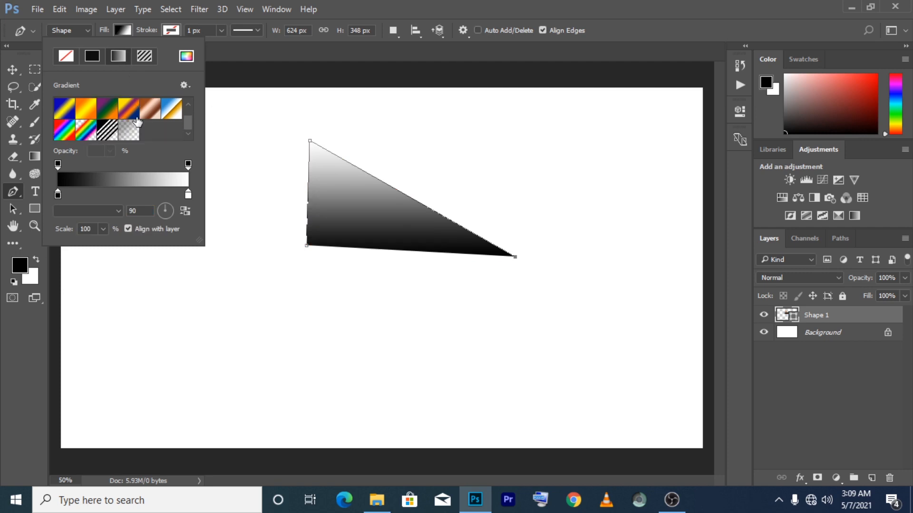
scroll(138, 122, up, 1)
scroll(138, 122, down, 1)
click(65, 132)
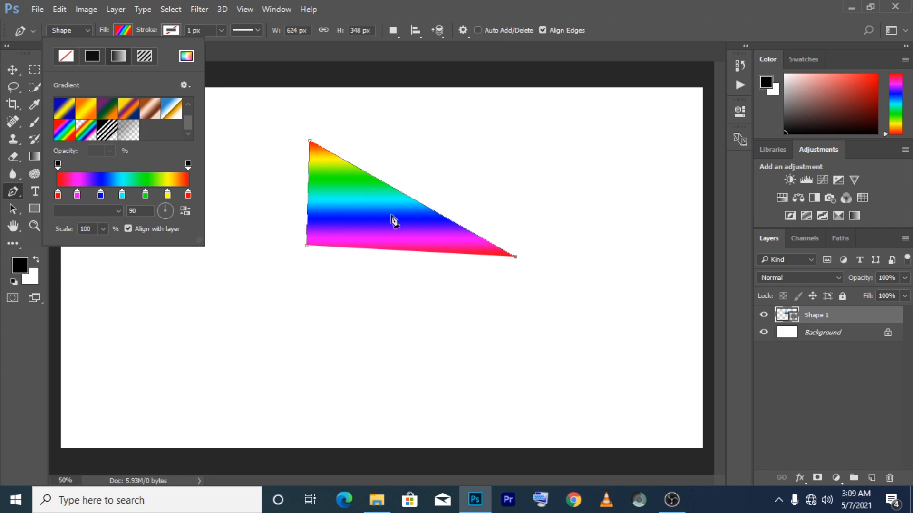
Fill the triangle with the concentric squares pattern
click(143, 55)
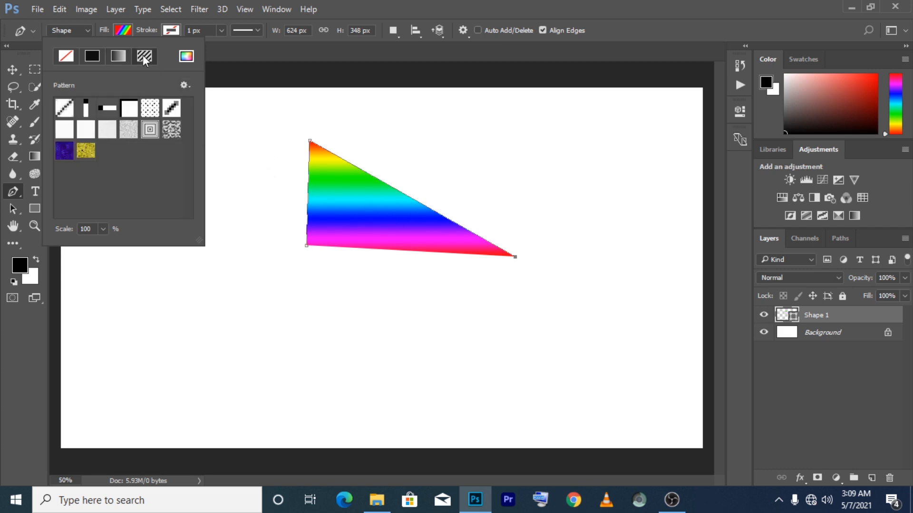
click(165, 128)
click(157, 130)
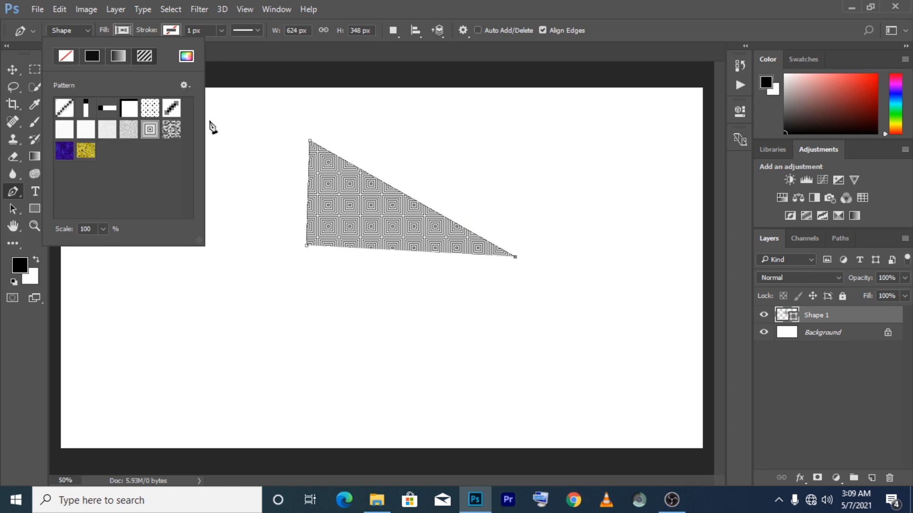
Set the triangle's fill back to solid black, leaving the custom fill colour dialog without changes
click(186, 56)
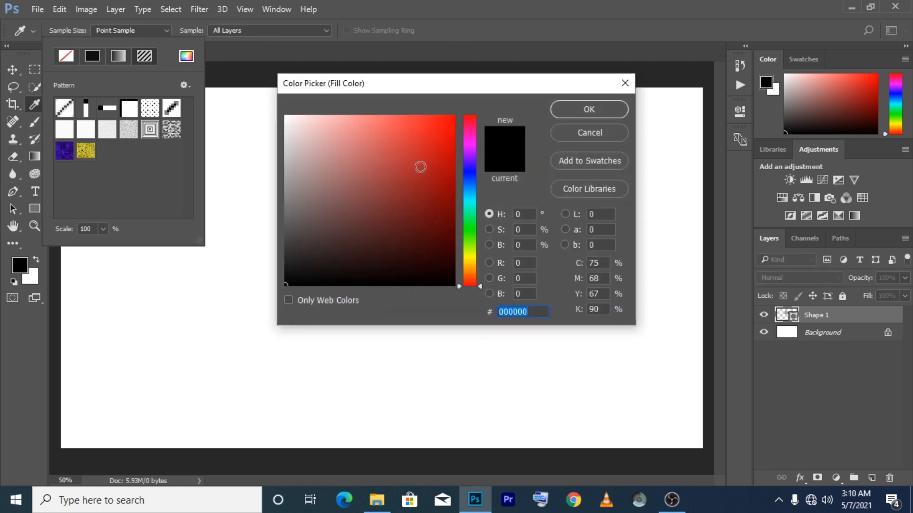
click(592, 133)
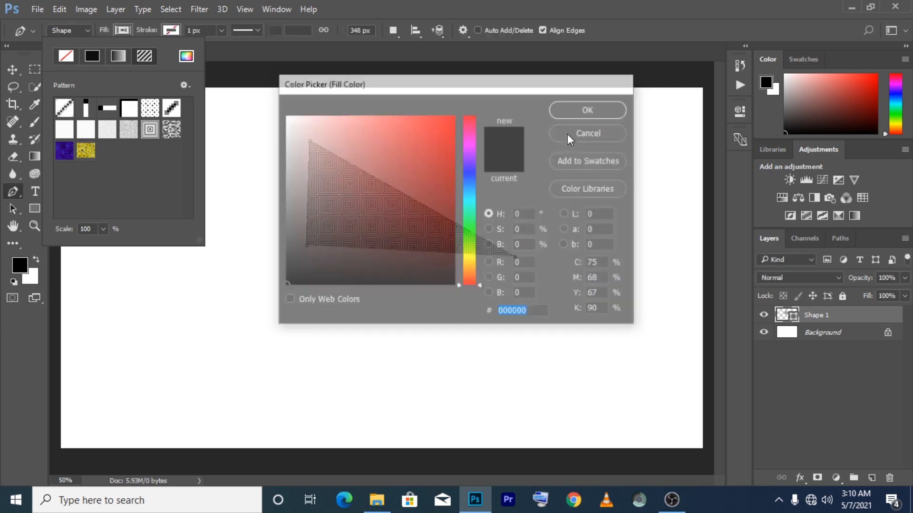
click(92, 55)
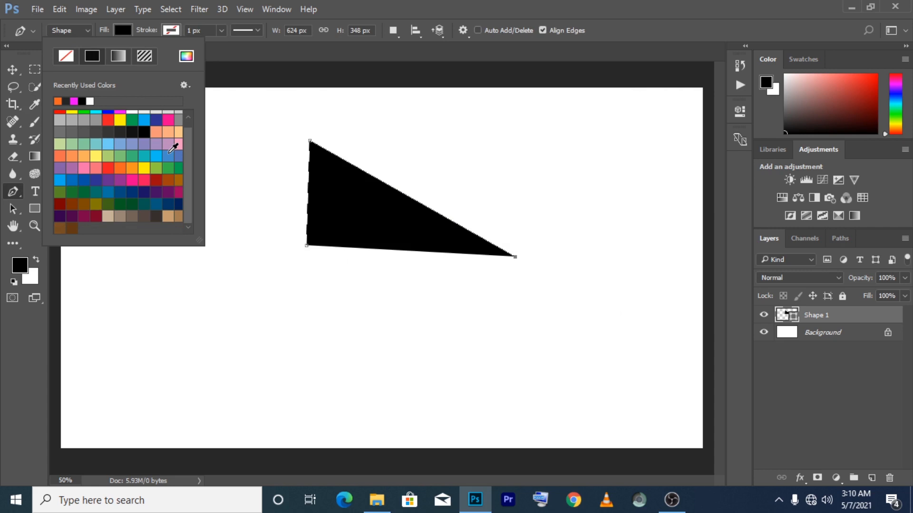
Give the triangle a solid red stroke 12.12 px wide
click(167, 31)
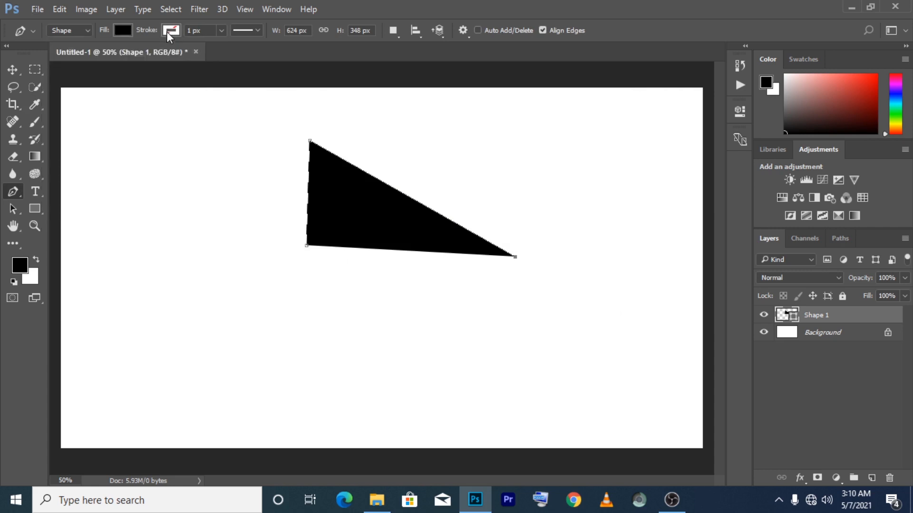
click(167, 31)
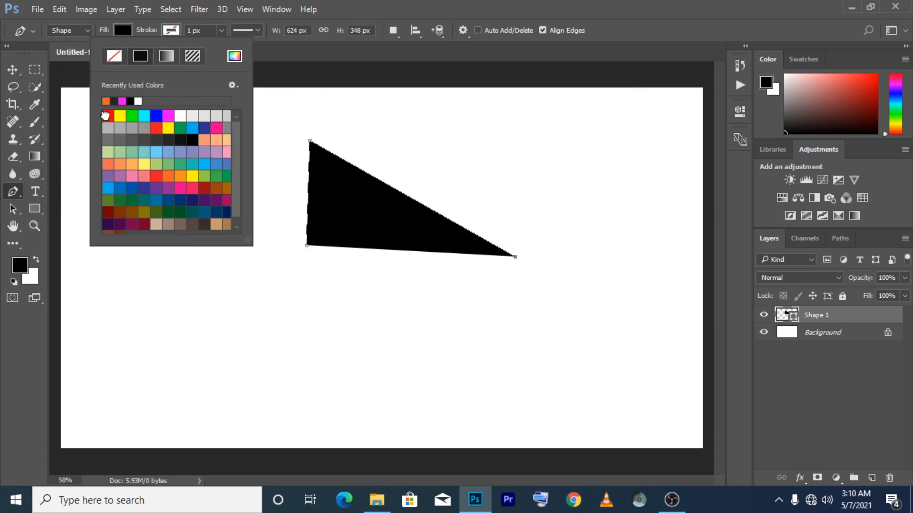
click(107, 116)
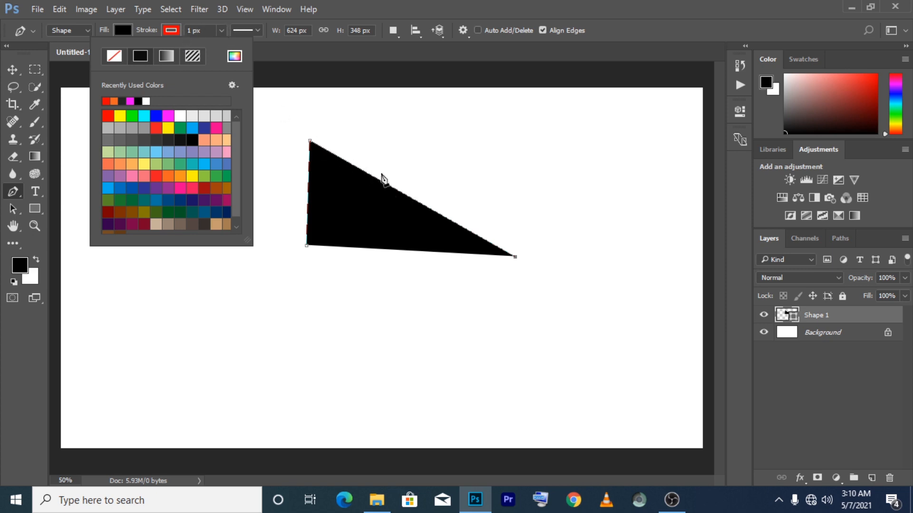
click(223, 30)
drag(225, 46, 233, 46)
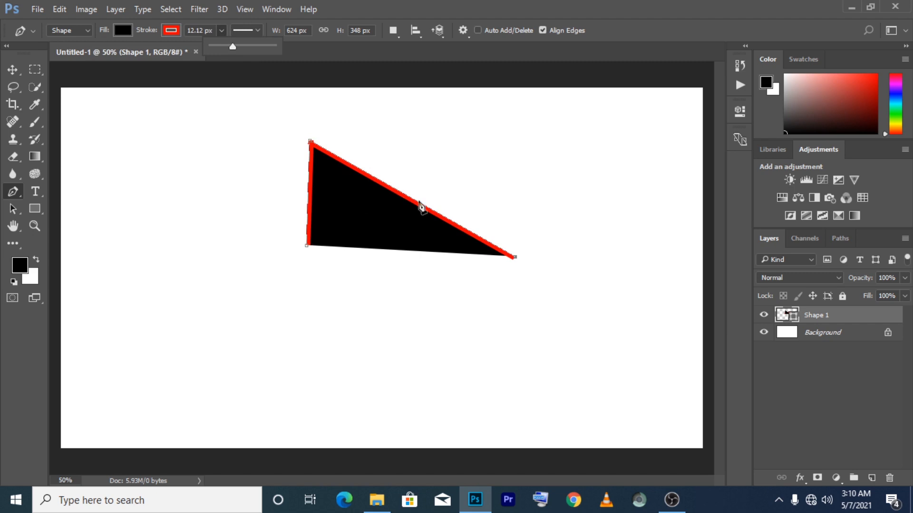
Try other solid stroke colours on the triangle: dark grey, green and purple
click(171, 30)
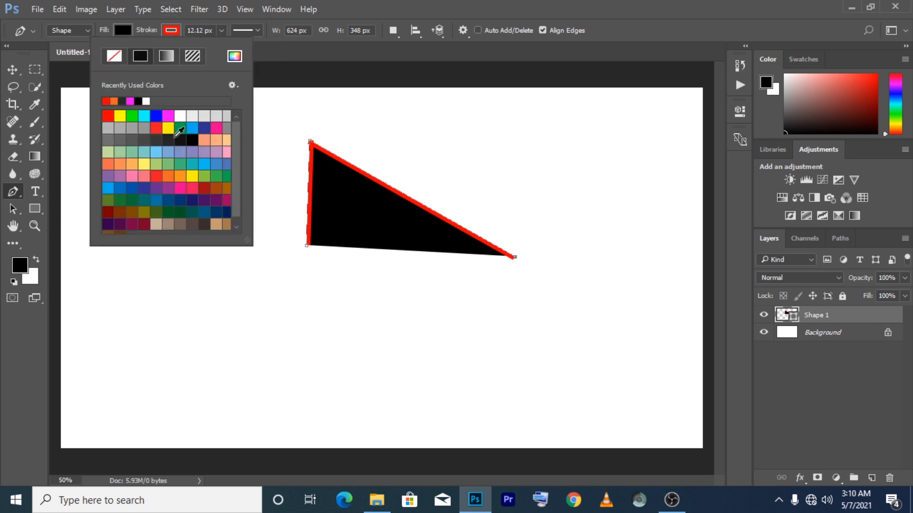
click(157, 140)
click(169, 163)
click(157, 189)
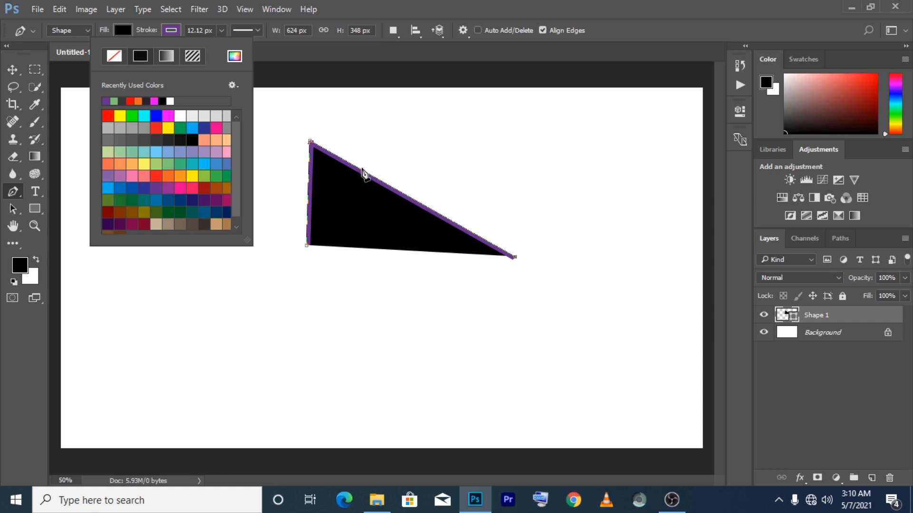
Try the black-to-white gradient on the stroke, switch it to the pattern type and set its width to 5.71 px
click(167, 50)
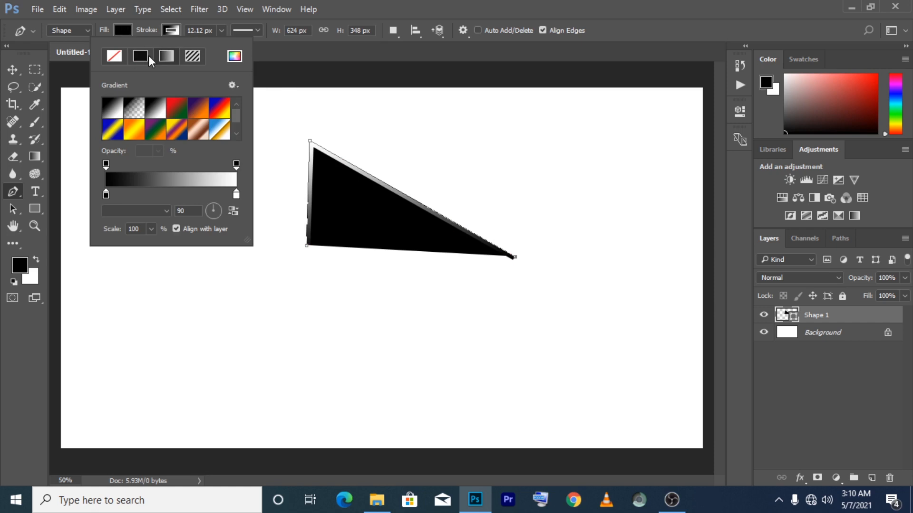
click(197, 55)
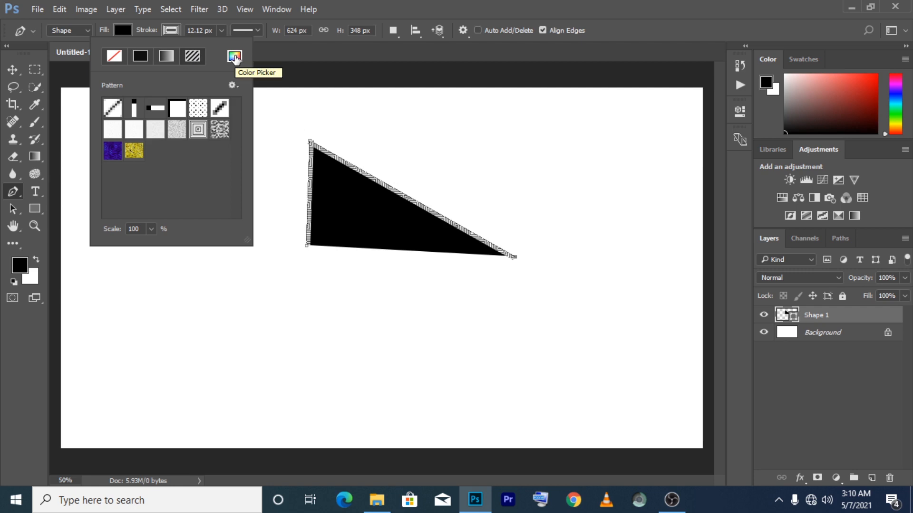
click(222, 33)
mouse_move(227, 45)
mouse_down()
mouse_move(255, 47)
mouse_move(215, 43)
mouse_up()
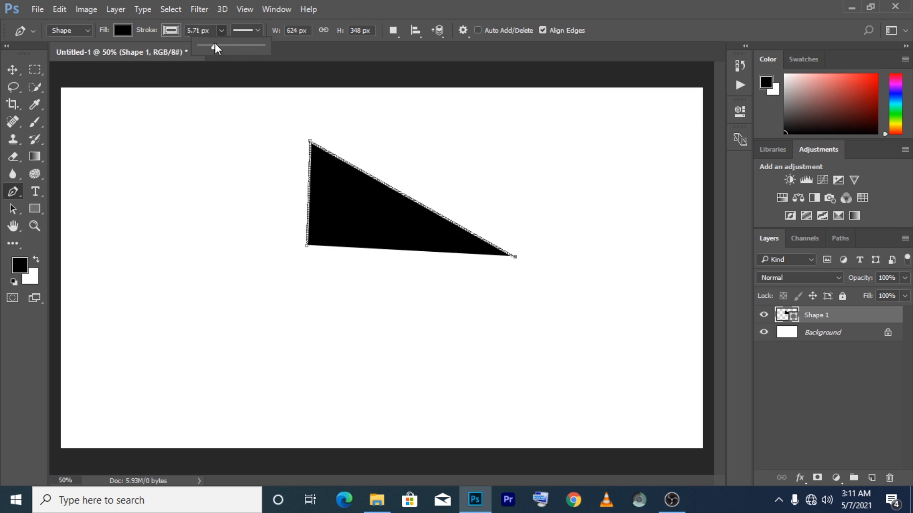
Try the dotted line style, apply the dashed style to the triangle's stroke and align the stroke to the centre of the path
click(260, 28)
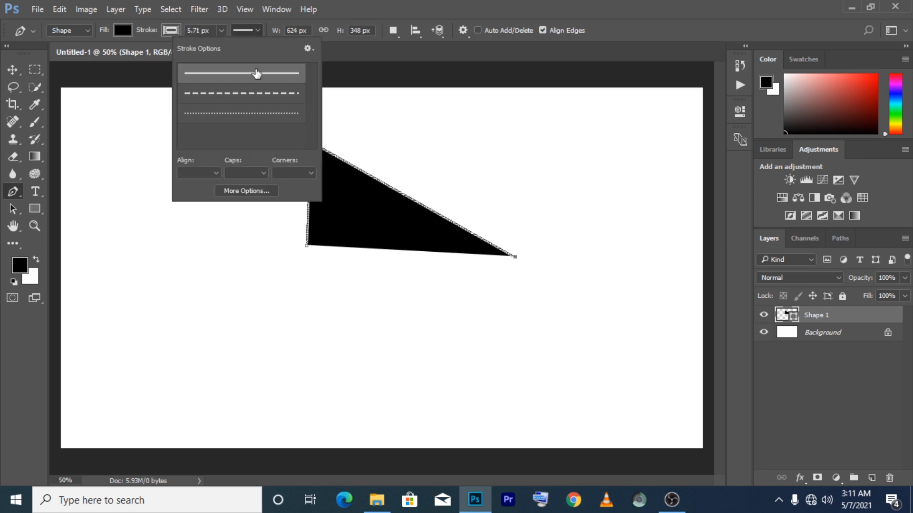
click(260, 114)
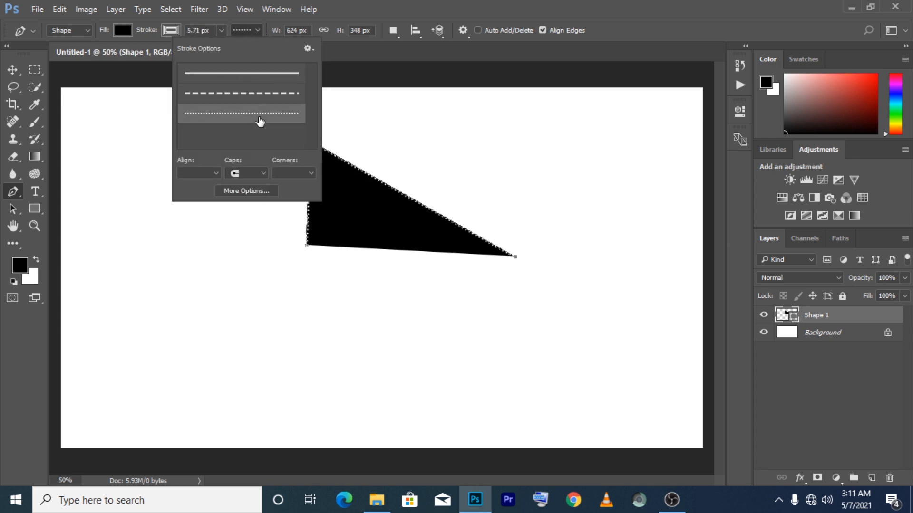
click(258, 93)
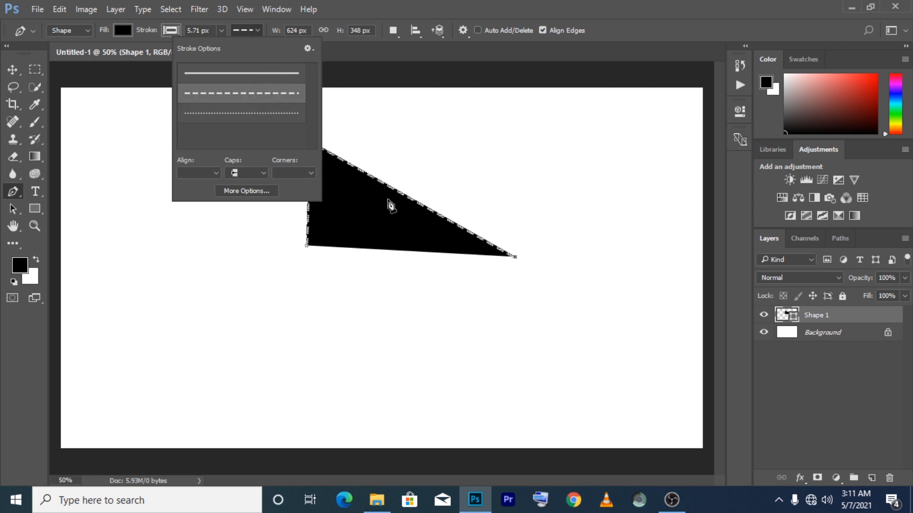
click(215, 175)
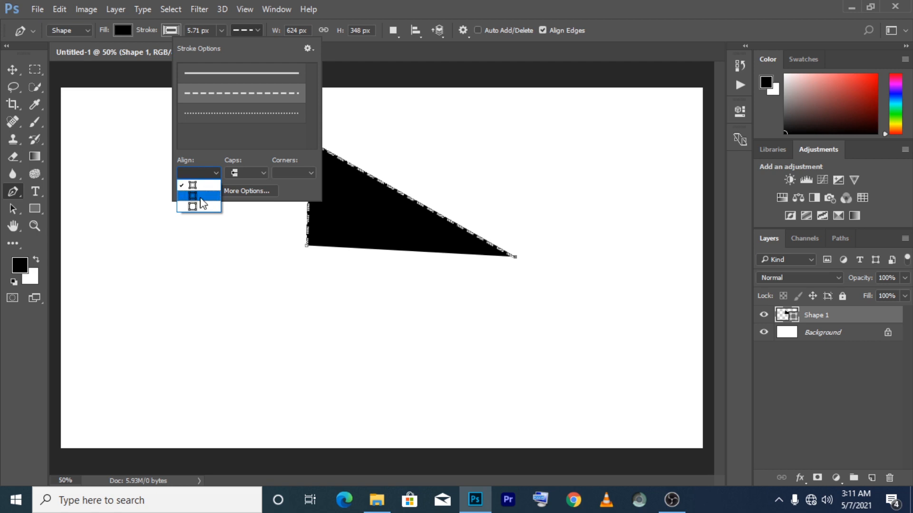
click(190, 196)
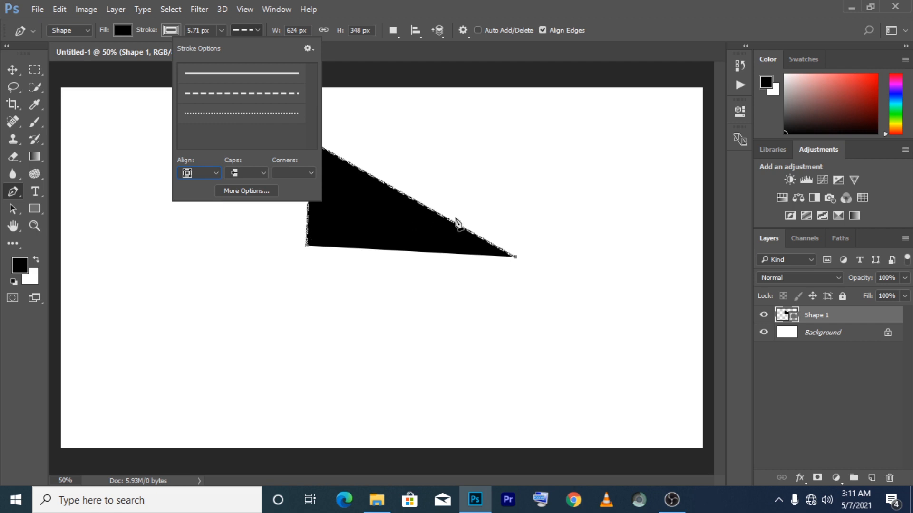
click(452, 222)
Change the triangle's dashed stroke from the pattern to solid red
scroll(451, 223, up, 5)
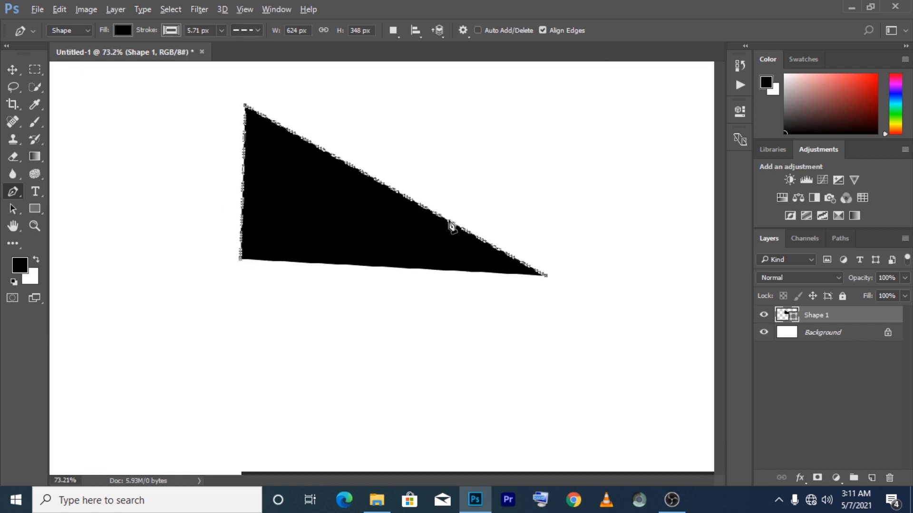
scroll(451, 224, up, 2)
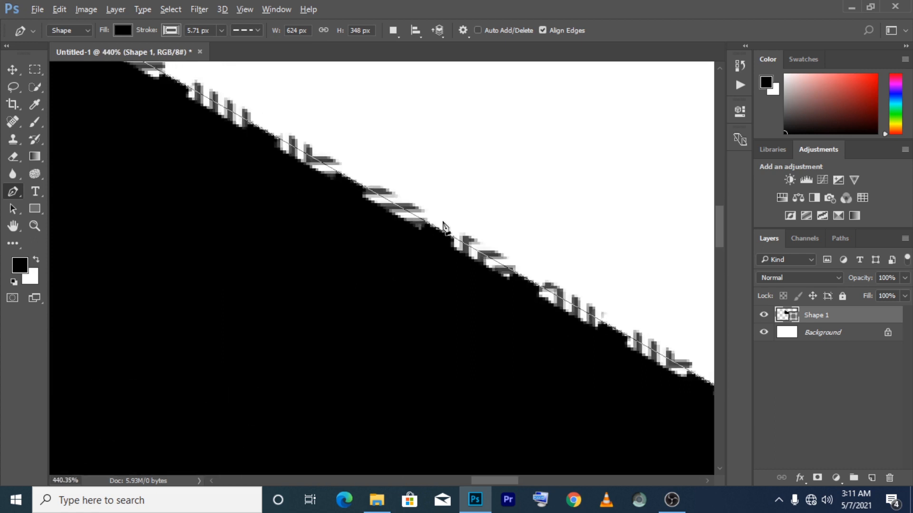
scroll(436, 227, down, 1)
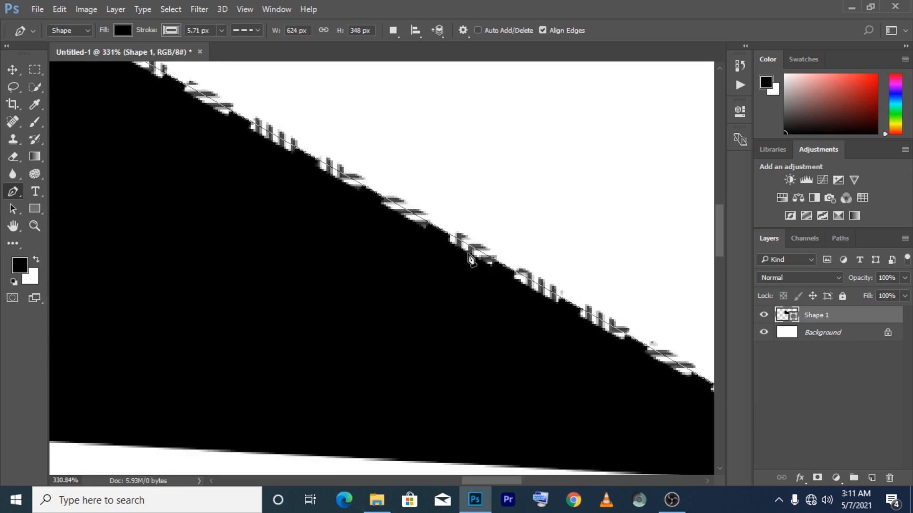
click(172, 30)
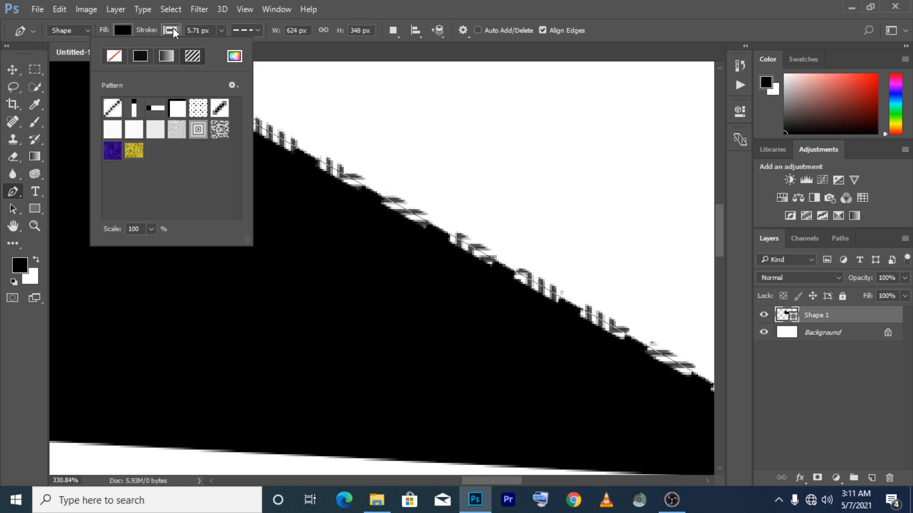
click(135, 58)
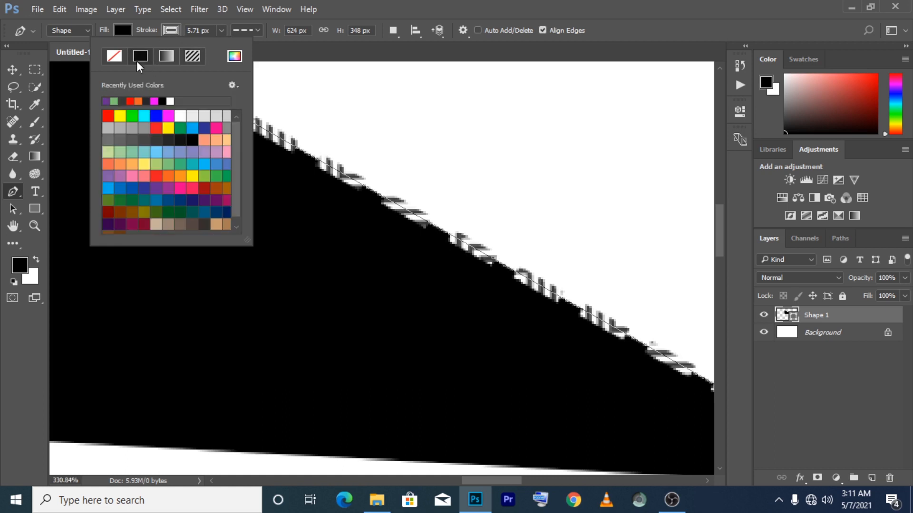
click(159, 130)
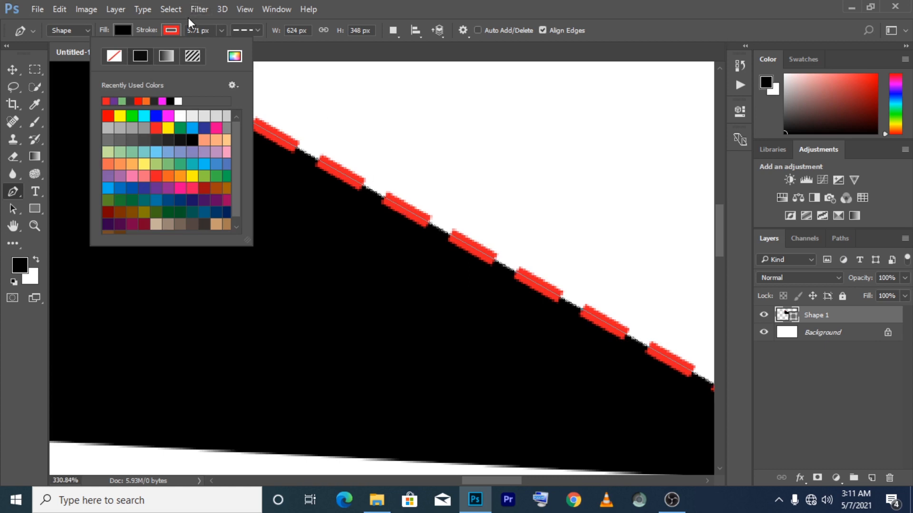
Try the inside, centre and outside alignment options on the triangle's dashed red stroke
click(257, 29)
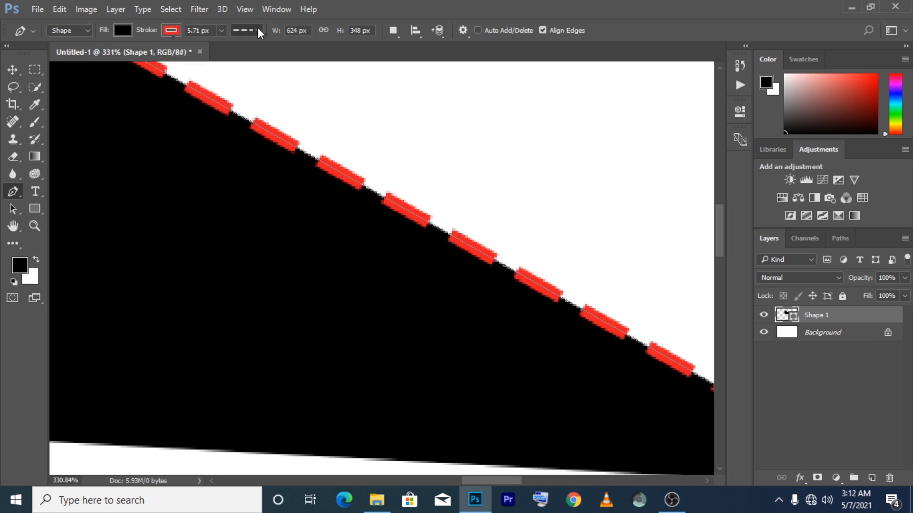
click(258, 29)
click(213, 173)
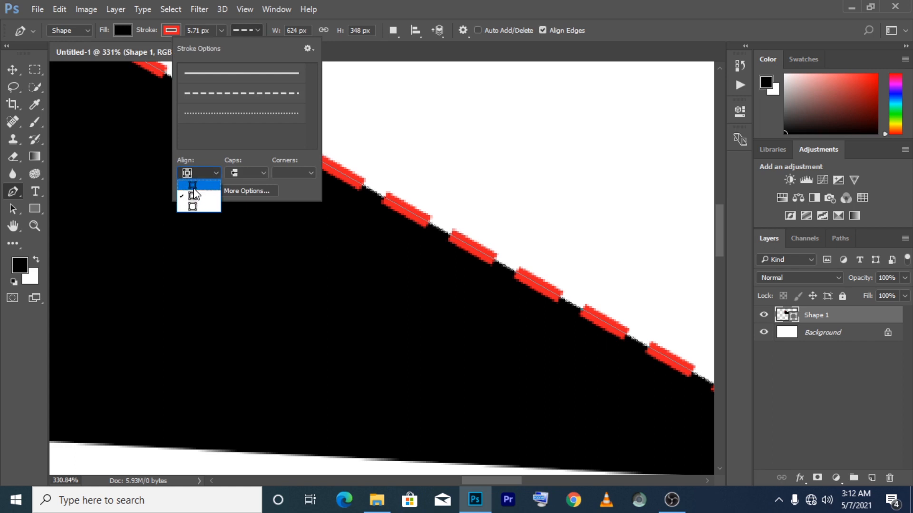
click(193, 187)
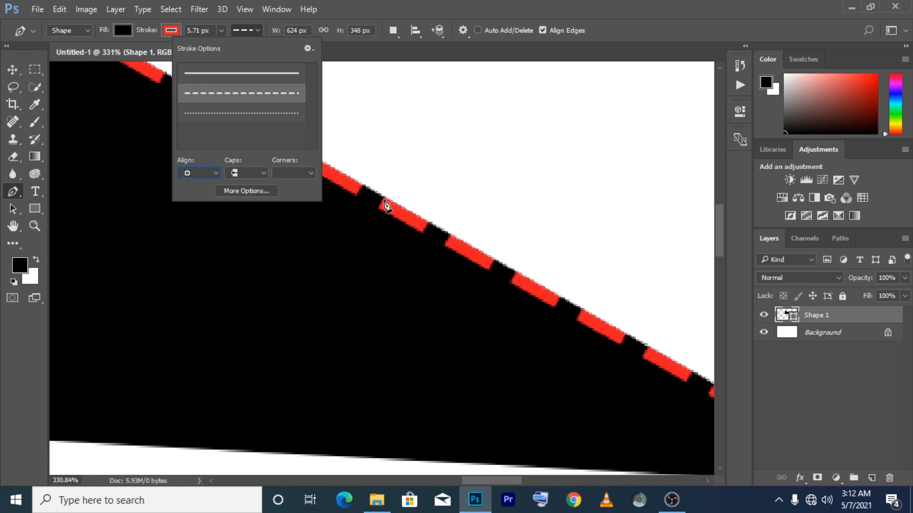
click(214, 173)
click(209, 190)
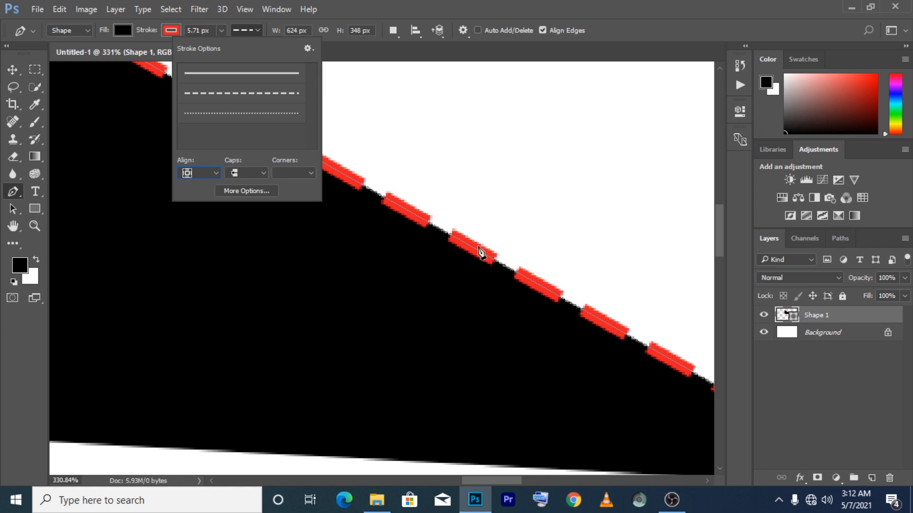
click(212, 172)
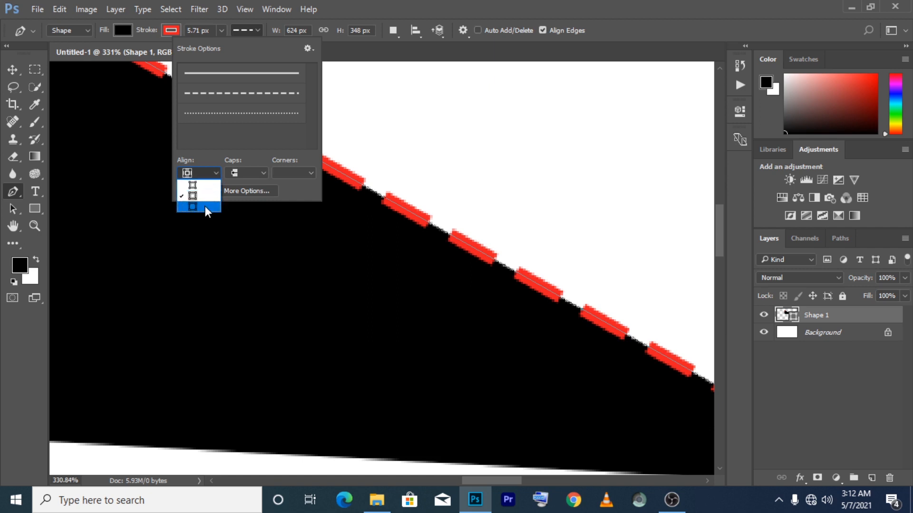
click(205, 206)
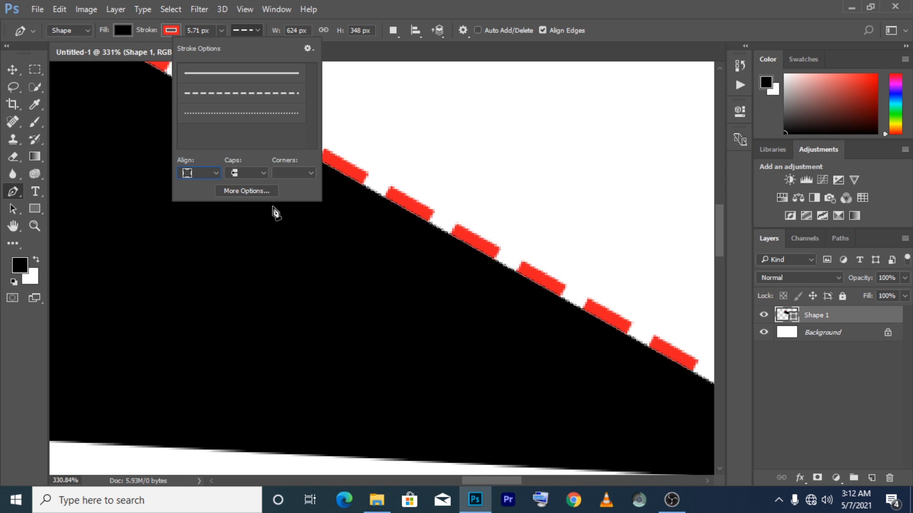
Fit the whole canvas in view and delete the triangle shape layer
click(325, 322)
scroll(326, 322, down, 1)
scroll(322, 325, up, 1)
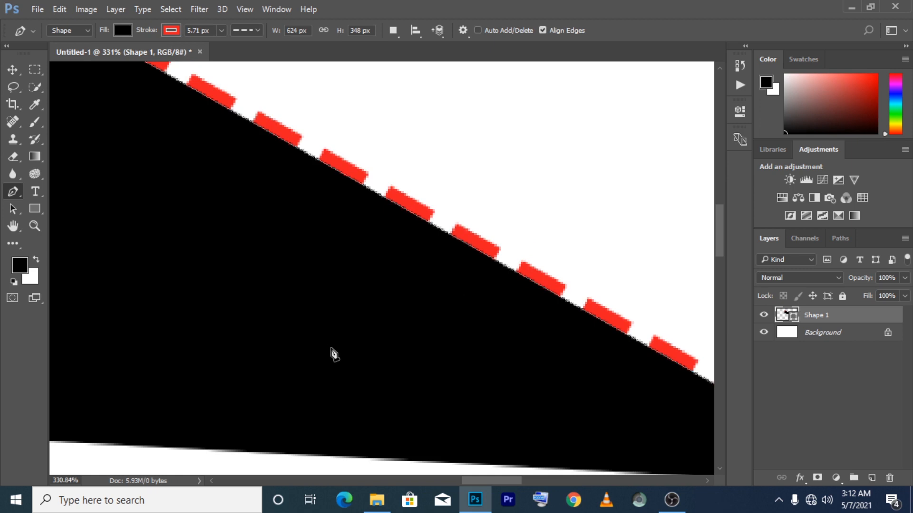
key(ctrl+0)
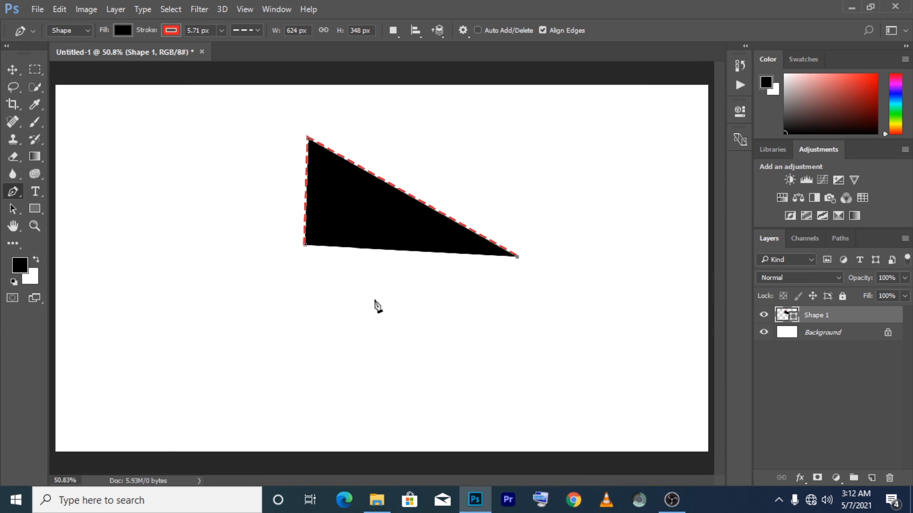
key(Delete)
key(Delete)
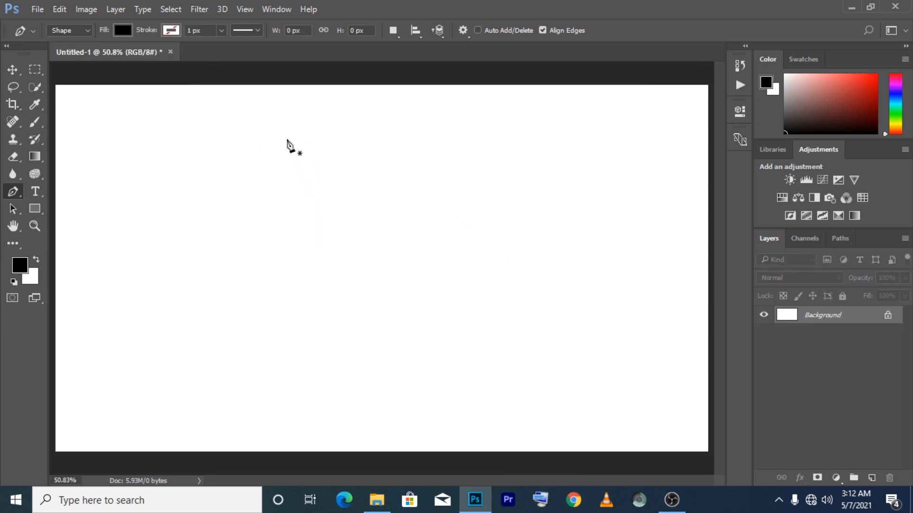
Set the Pen tool's shape fill to none and its stroke to solid black, 4 px wide, undoing the stray anchor point
click(286, 167)
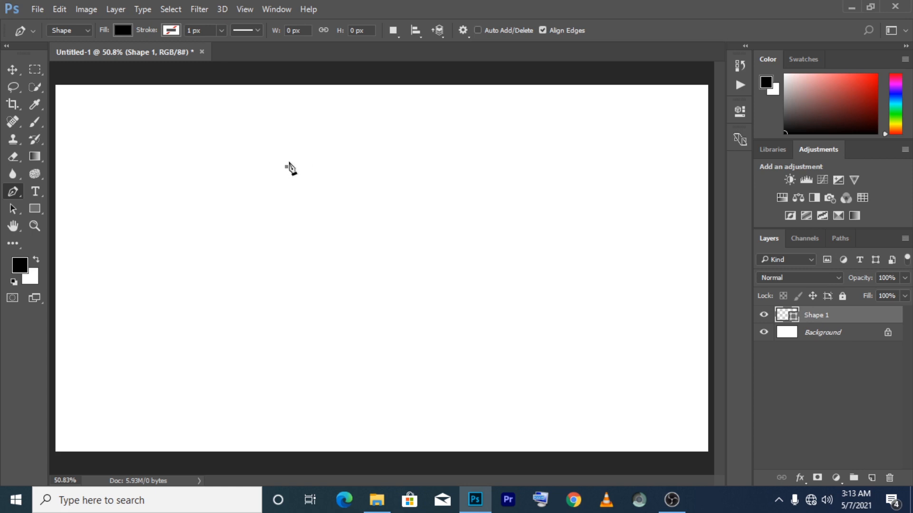
click(172, 31)
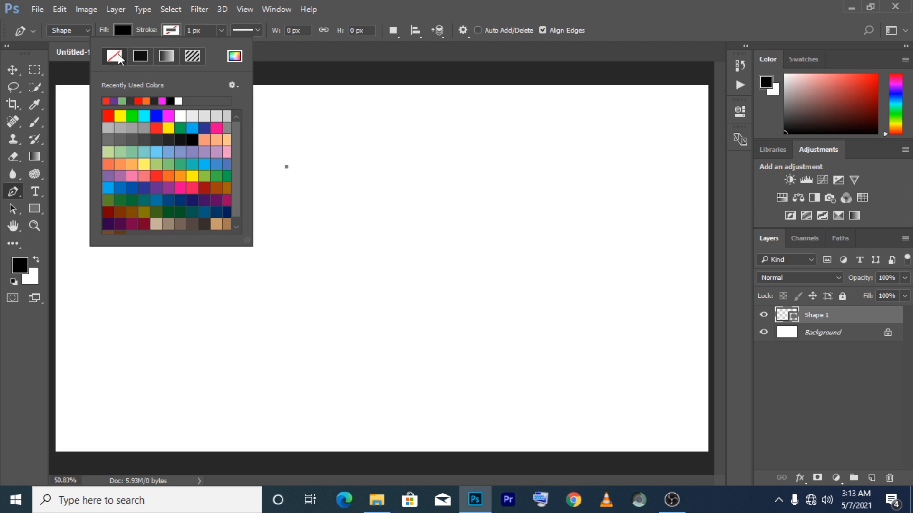
click(122, 29)
click(71, 56)
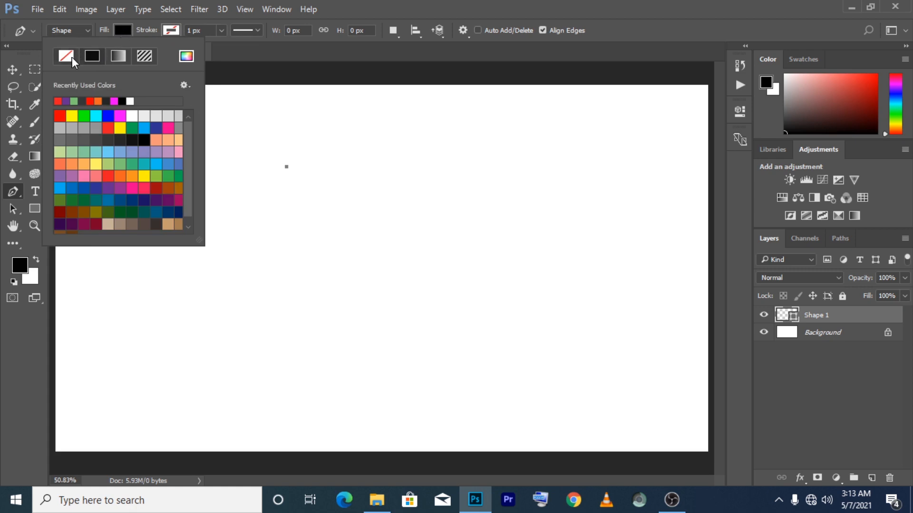
click(171, 31)
click(141, 56)
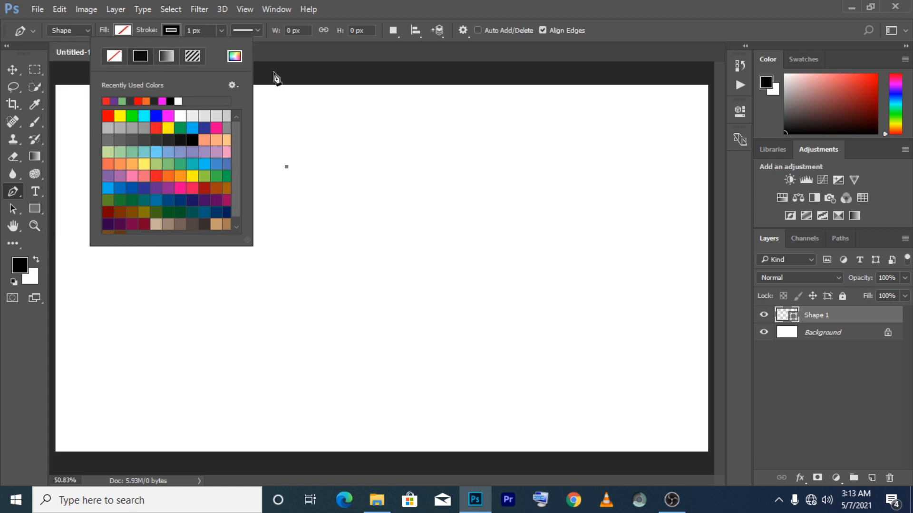
click(366, 7)
key(ctrl+z)
click(221, 31)
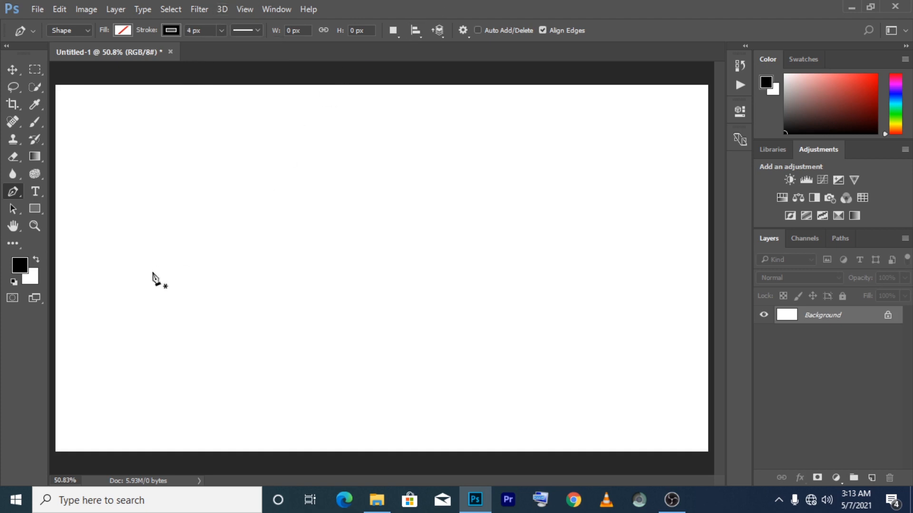
Draw an open S-shaped curve from three anchor points, about 456 by 284 px, and refine it with the middle anchor's direction handle
click(204, 238)
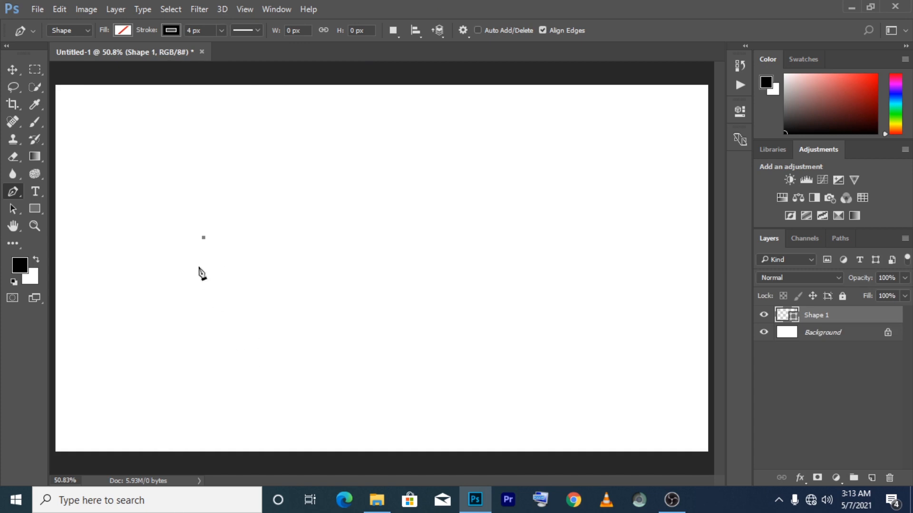
drag(295, 204, 375, 233)
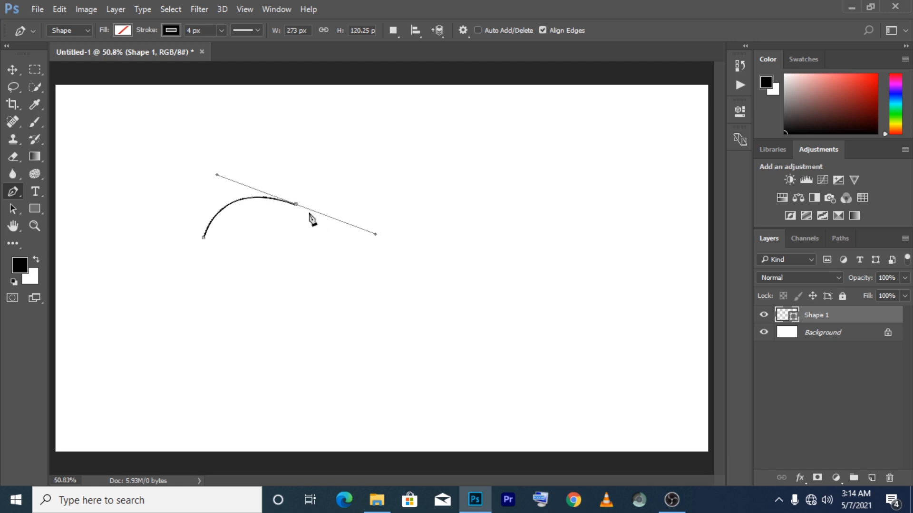
click(348, 141)
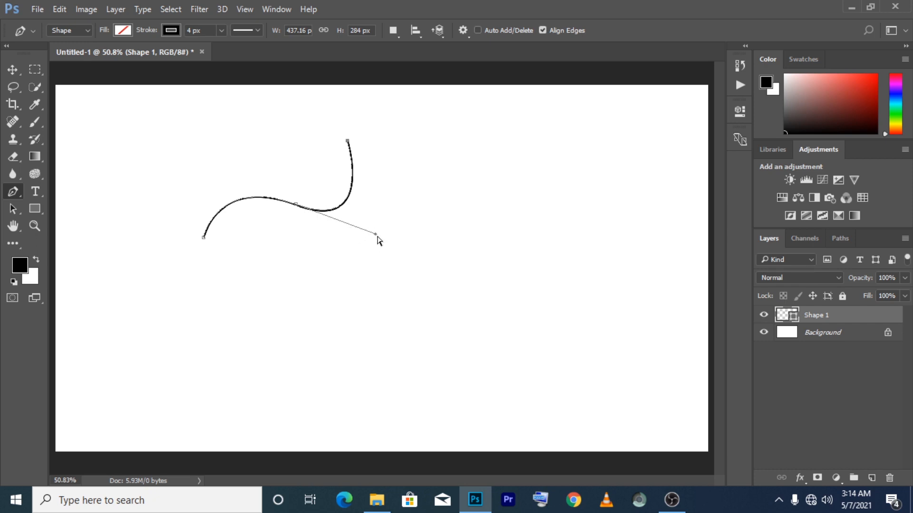
drag(377, 236, 395, 253)
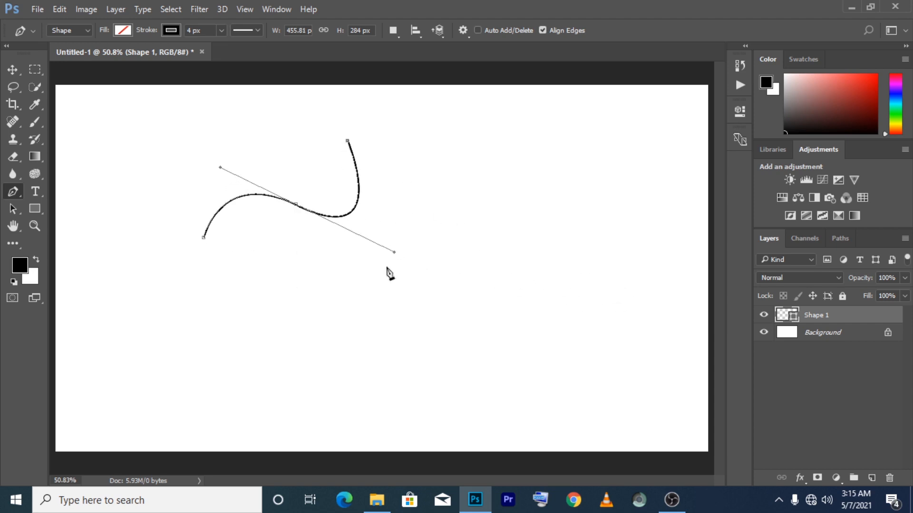
Draw a wavy open line about 1385 by 252 px below the curve with the Freeform Pen Tool
right_click(13, 192)
click(62, 201)
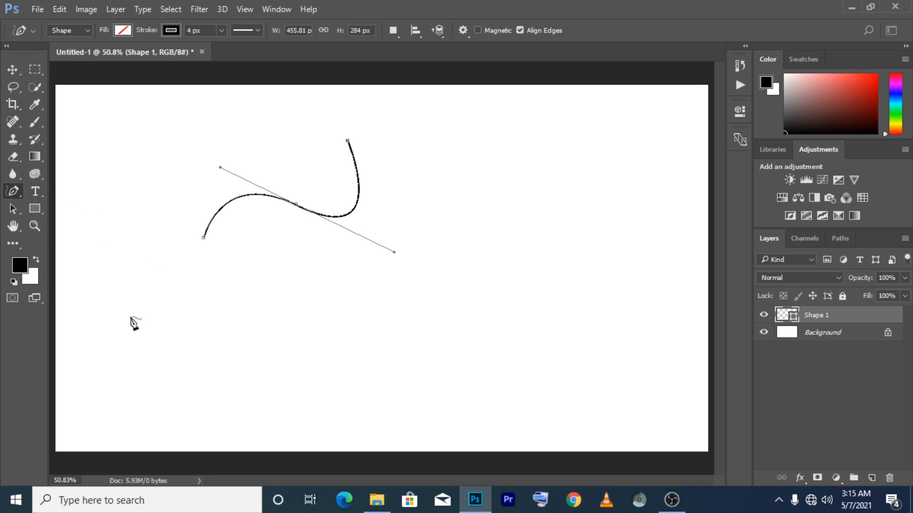
mouse_move(131, 317)
mouse_down()
mouse_move(401, 306)
mouse_move(549, 232)
mouse_move(602, 283)
mouse_up()
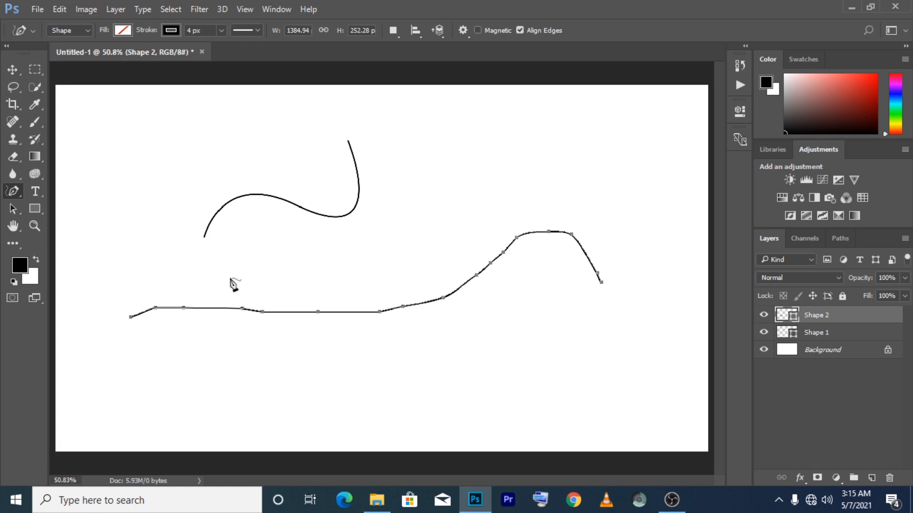
Add an anchor point on the flat middle part of the freeform line and remove it with the Delete Anchor Point Tool
right_click(14, 192)
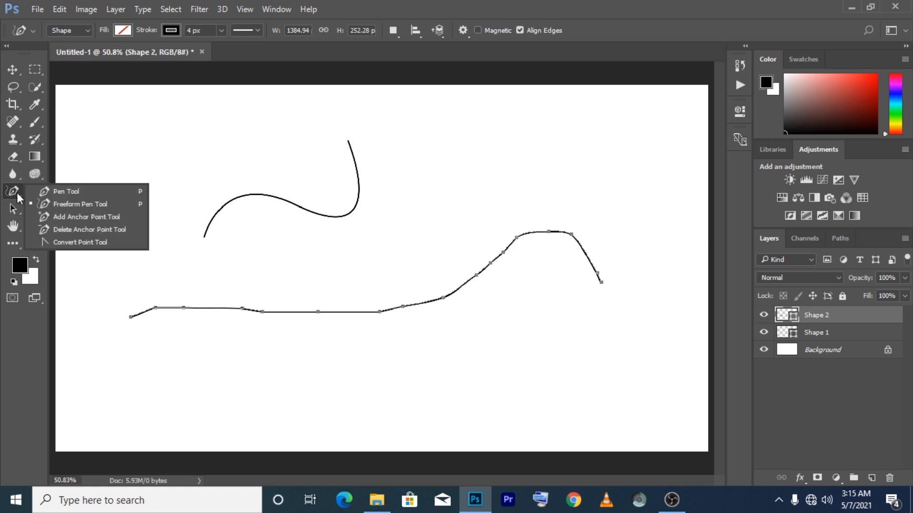
click(53, 216)
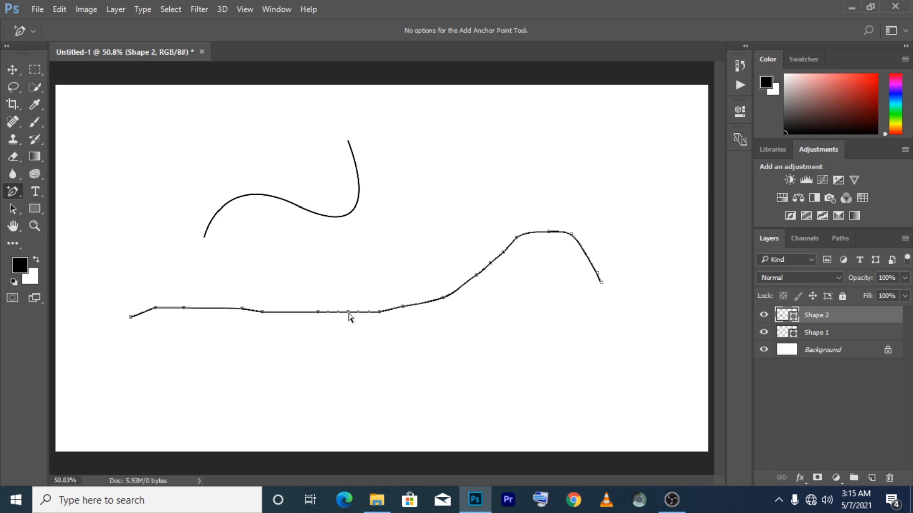
right_click(13, 191)
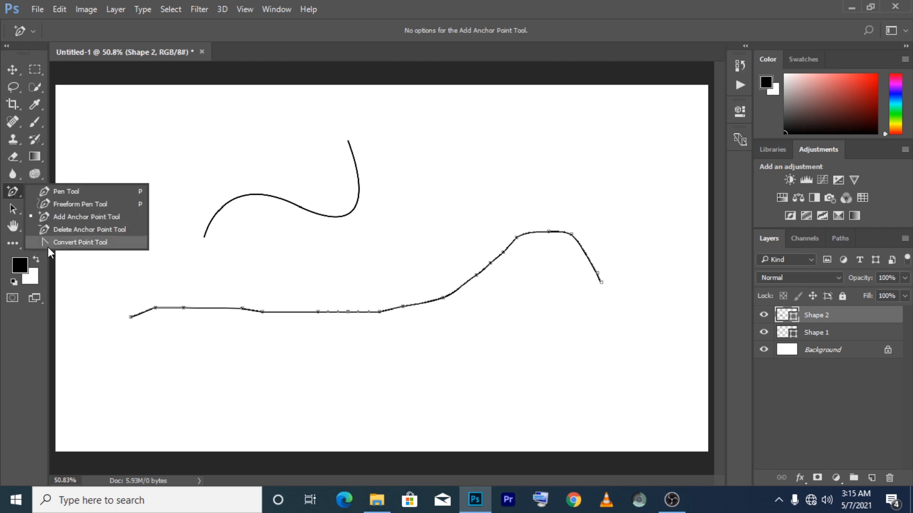
click(67, 229)
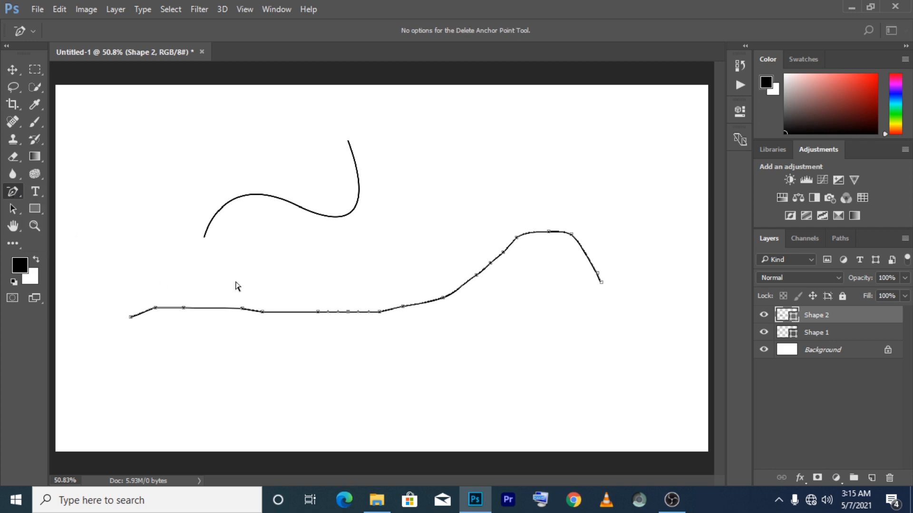
click(349, 312)
Reshape the flat middle of the freeform line with the Convert Point Tool, bending one segment into a dip and moving two anchors up and down
right_click(13, 191)
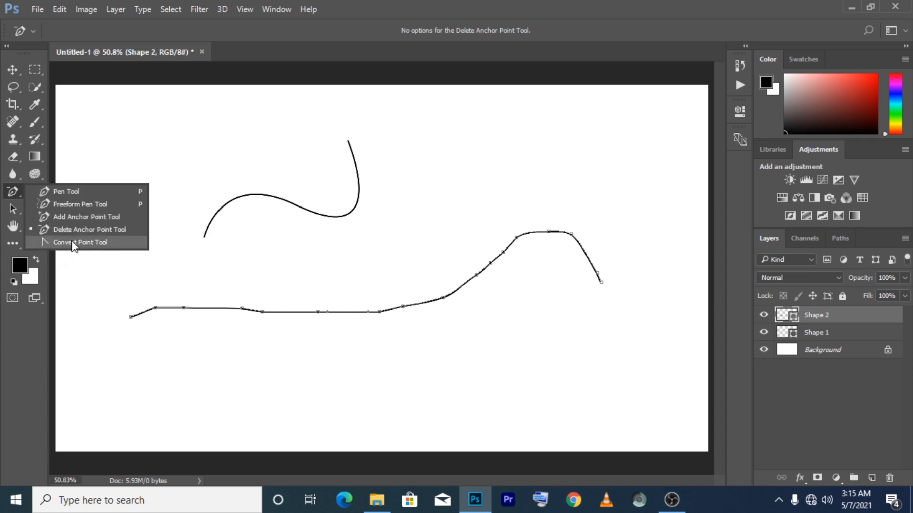
click(74, 244)
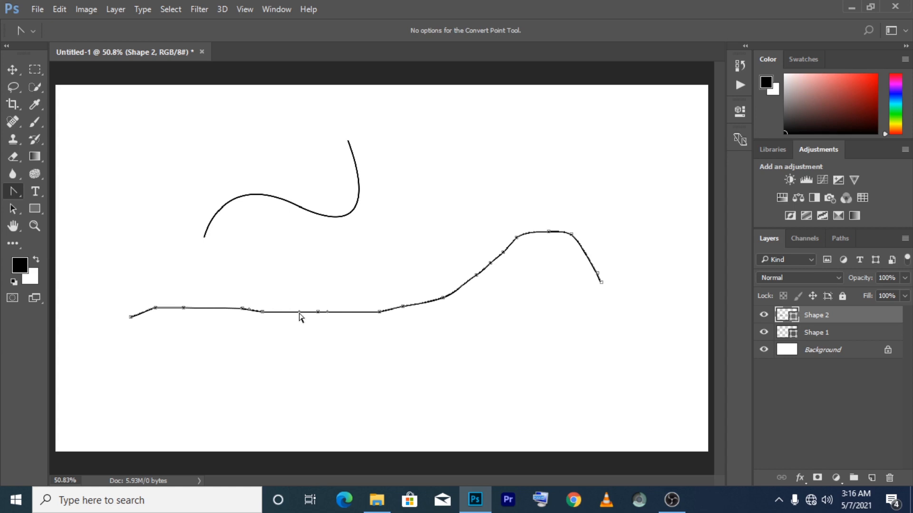
drag(299, 333, 301, 365)
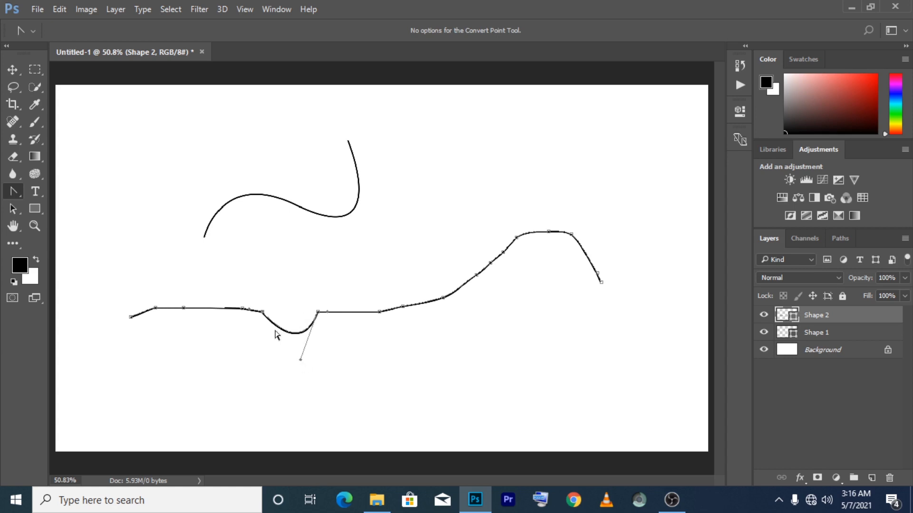
drag(270, 287, 269, 288)
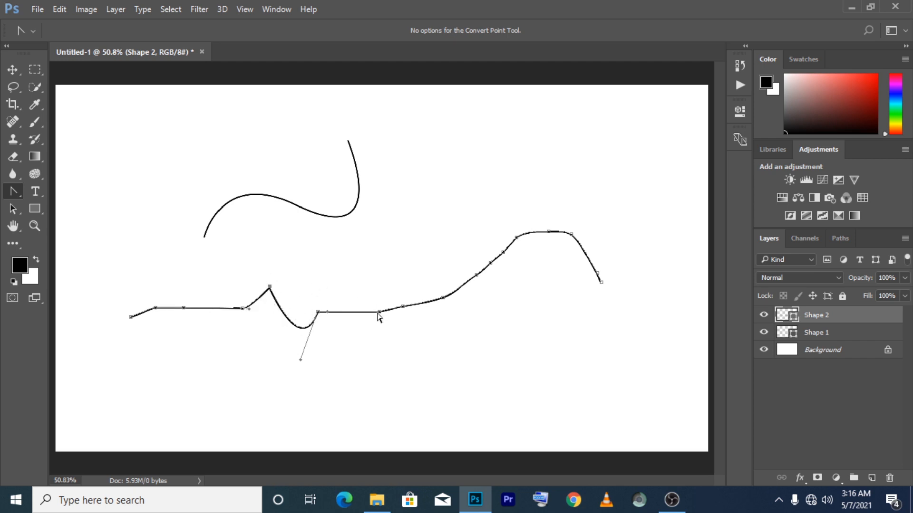
drag(381, 313, 353, 343)
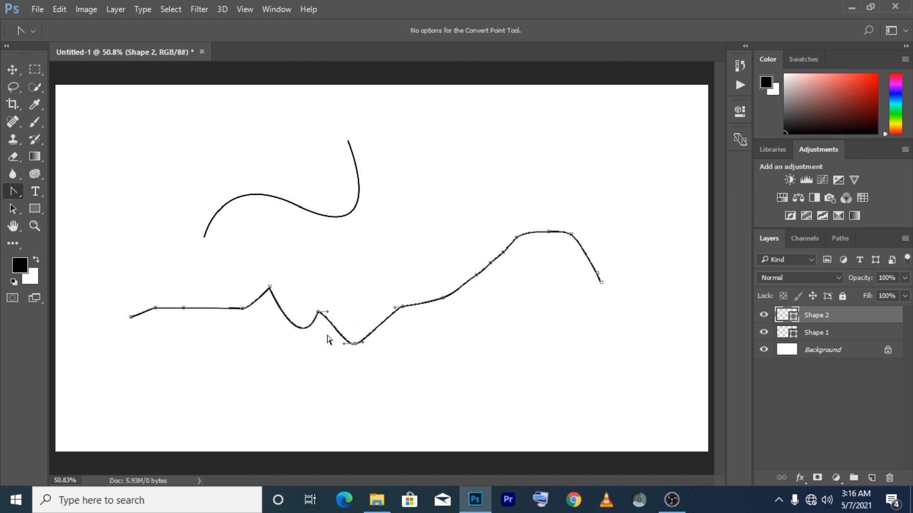
Replace the freeform line with a straight two-point Pen Tool line about 787 by 73 px below the curve
right_click(8, 194)
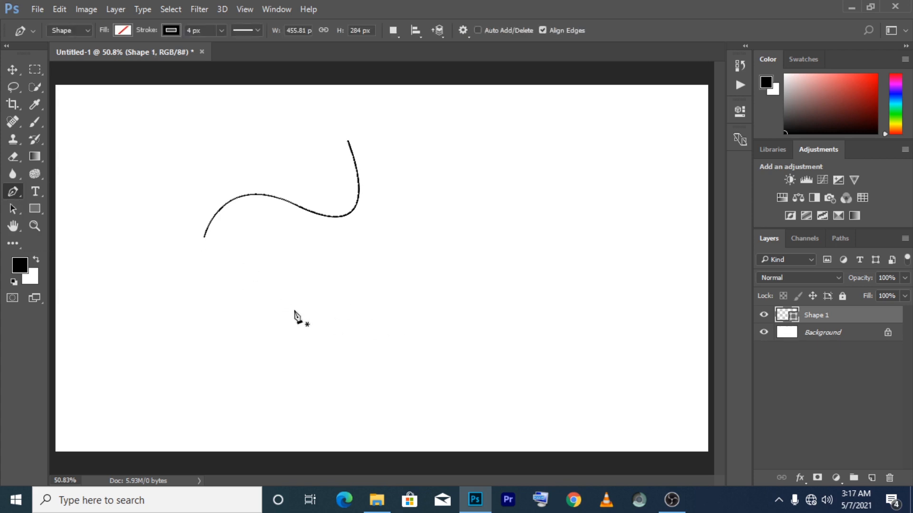
click(293, 310)
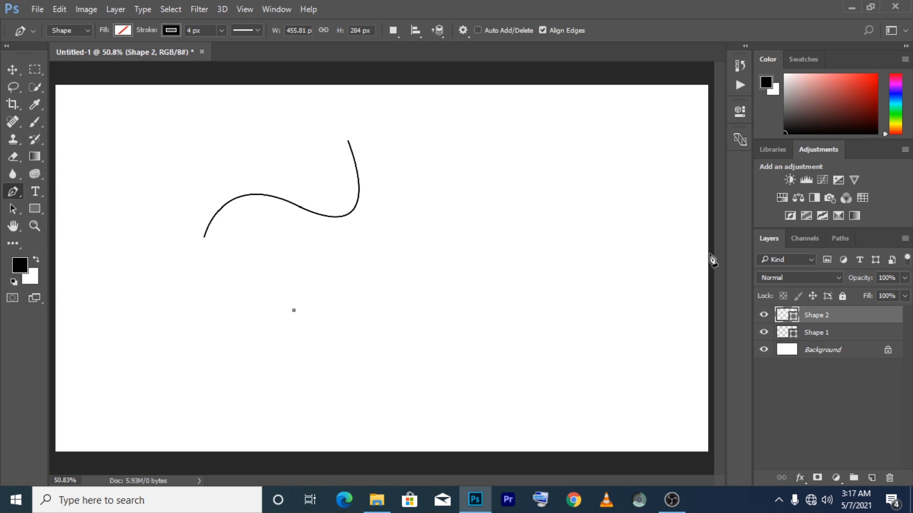
click(562, 285)
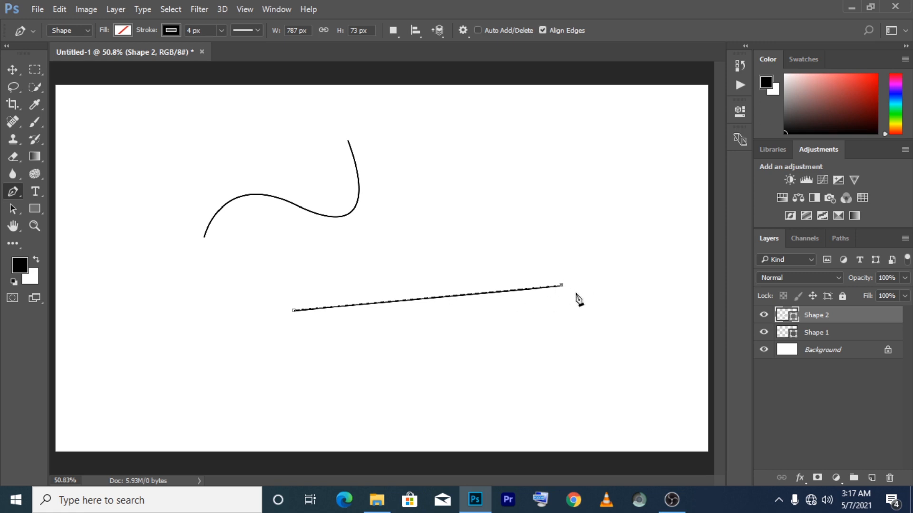
key(Escape)
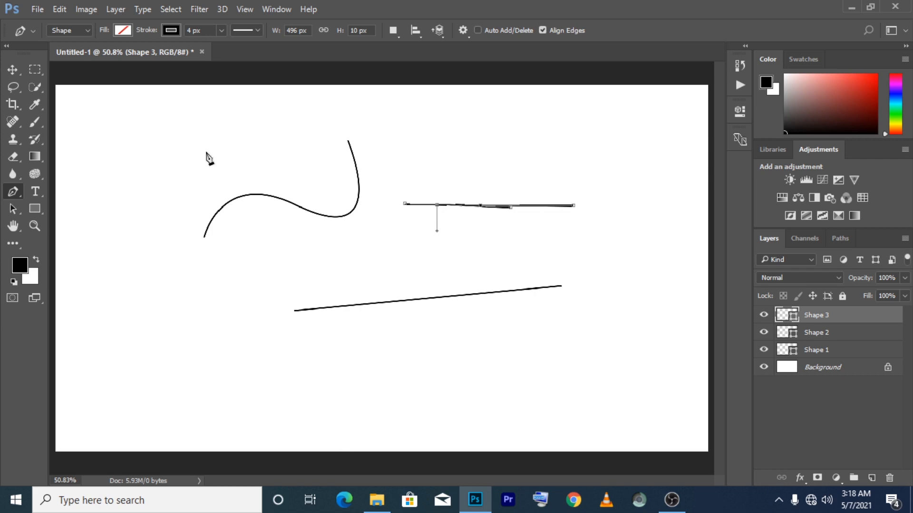
Delete all the drawn shape layers, leaving only the Background layer
key(Delete)
key(Delete)
key(Delete)
key(Delete)
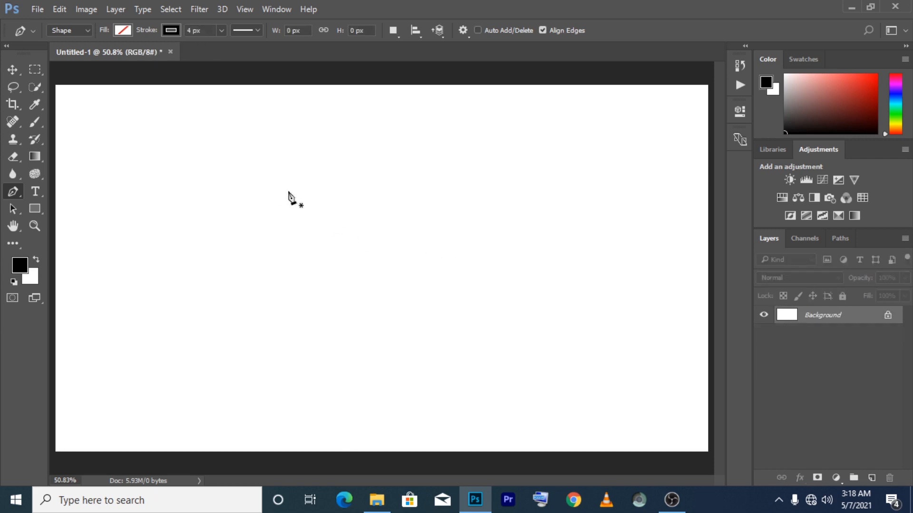
Draw a closed curved half-moustache shape with the Pen Tool, about 541 by 258 px, with black fill and 0 px stroke
click(364, 218)
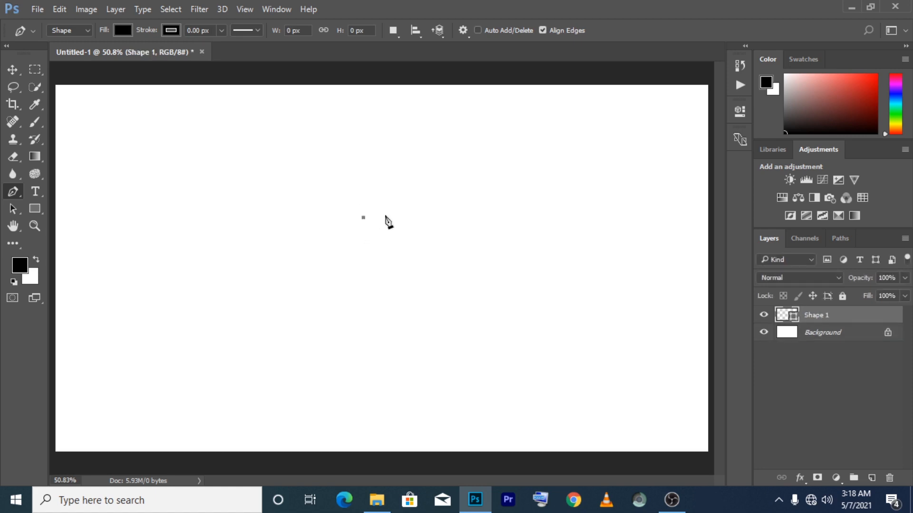
click(382, 218)
drag(393, 200, 393, 200)
click(540, 266)
drag(541, 268, 577, 239)
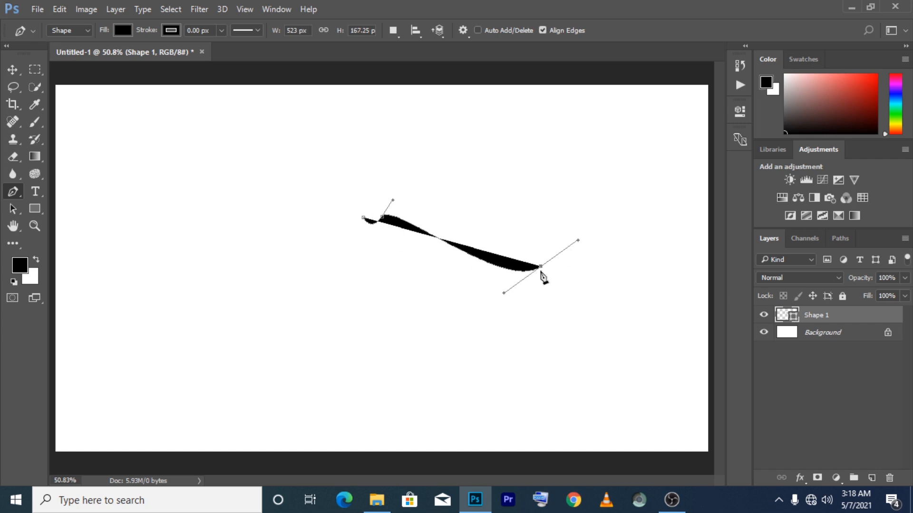
click(379, 244)
drag(379, 245, 319, 114)
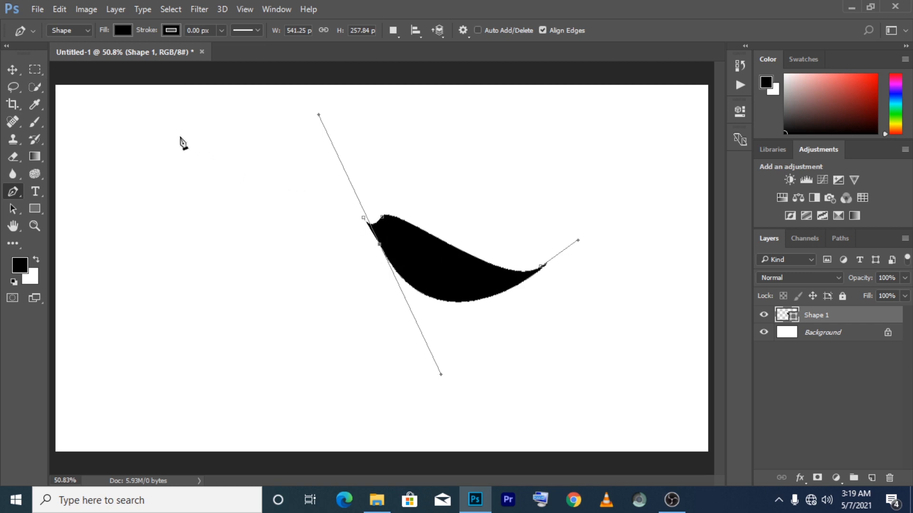
click(13, 71)
mouse_move(417, 262)
mouse_down()
mouse_move(418, 244)
mouse_move(415, 264)
mouse_up()
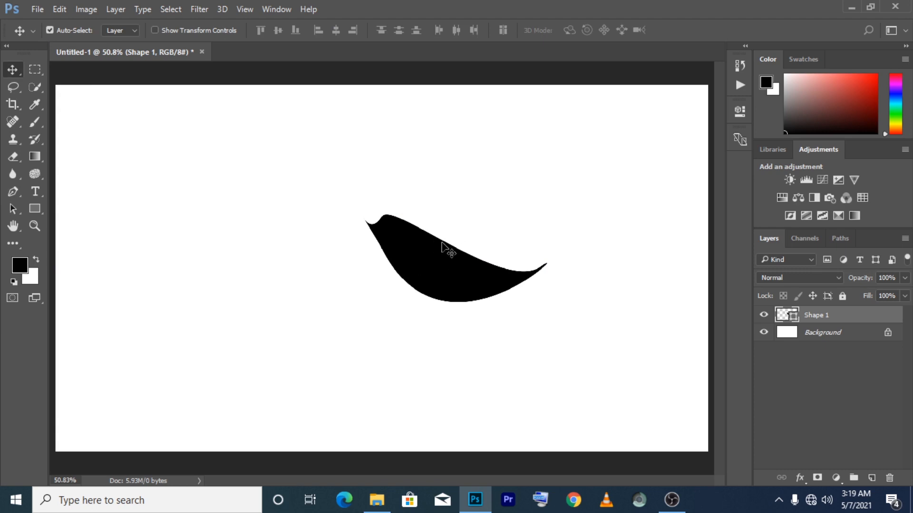
Try placing a duplicate of the half-moustache above the original, and delete the copy
key(ctrl)
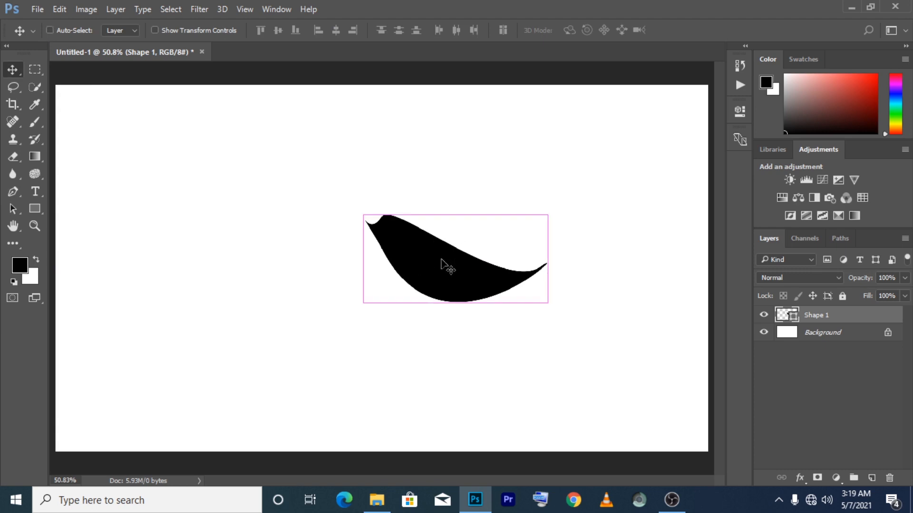
key(ctrl+j)
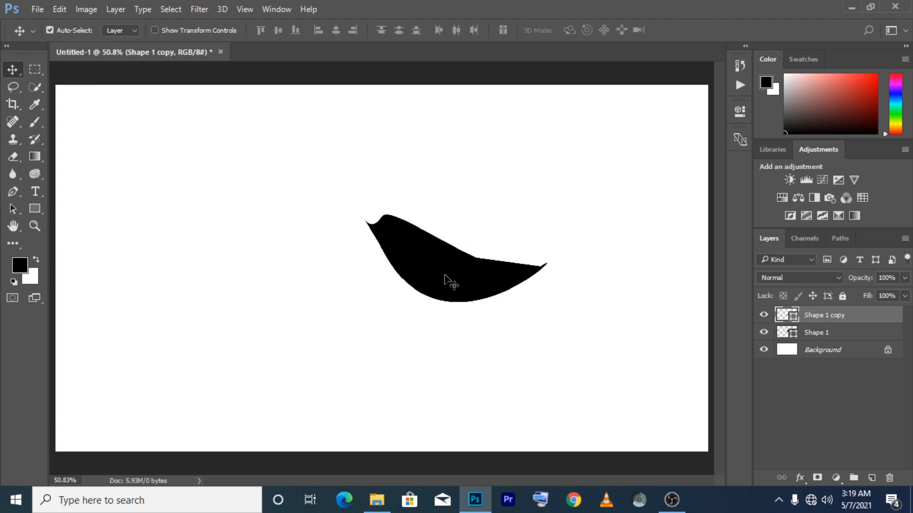
drag(494, 278, 556, 203)
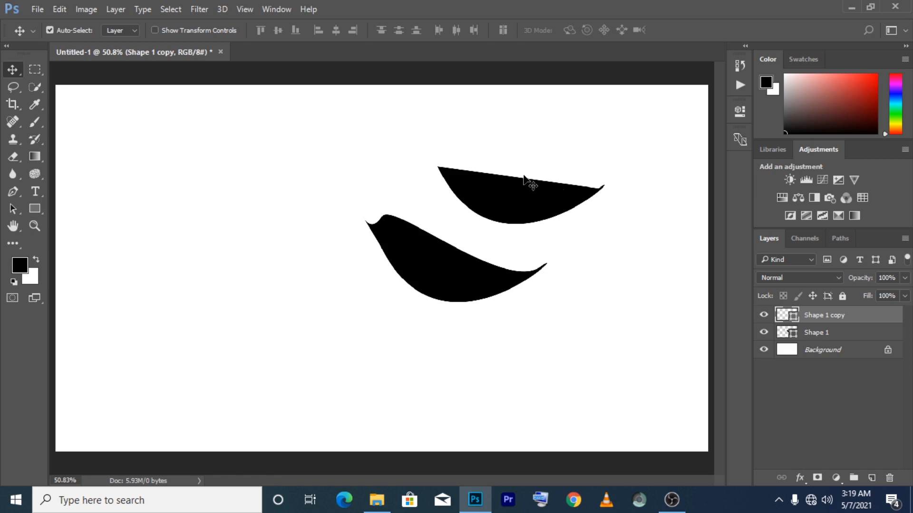
key(Delete)
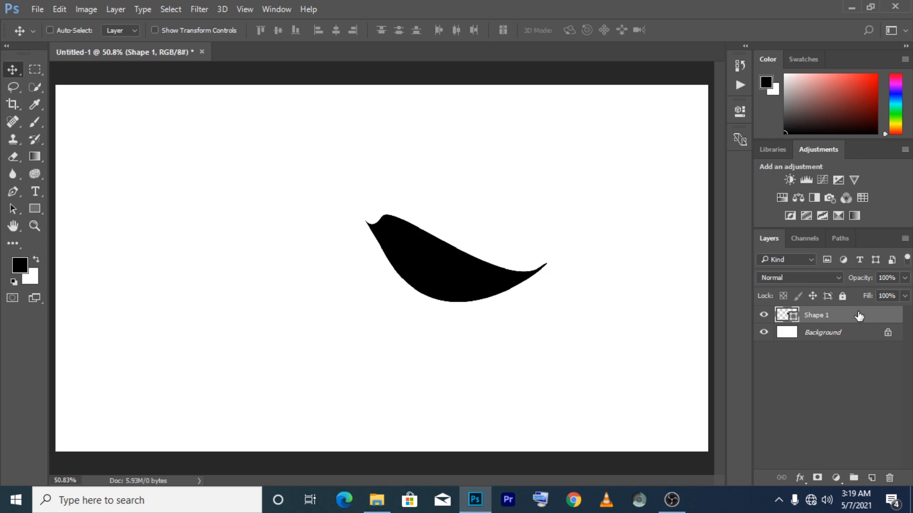
Duplicate the half-moustache layer, flip the copy horizontally and place it on the original's left side to form a full moustache
key(ctrl+j)
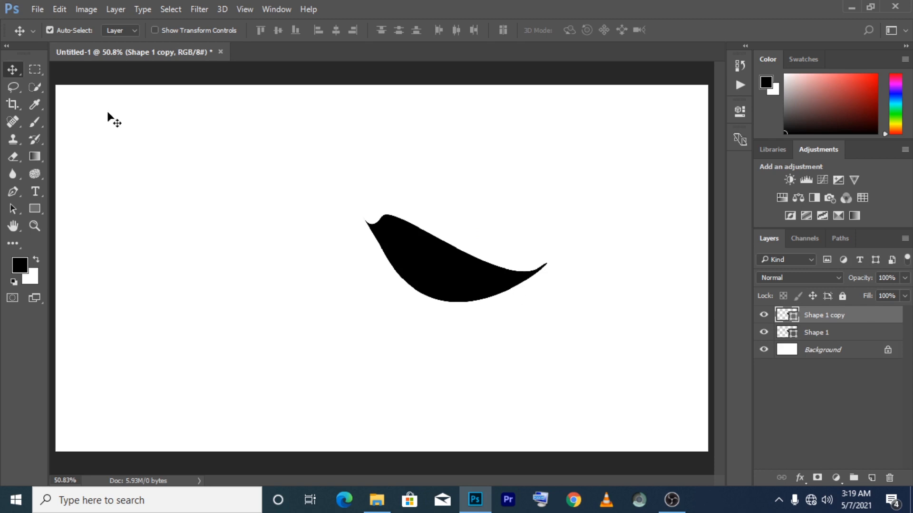
click(60, 9)
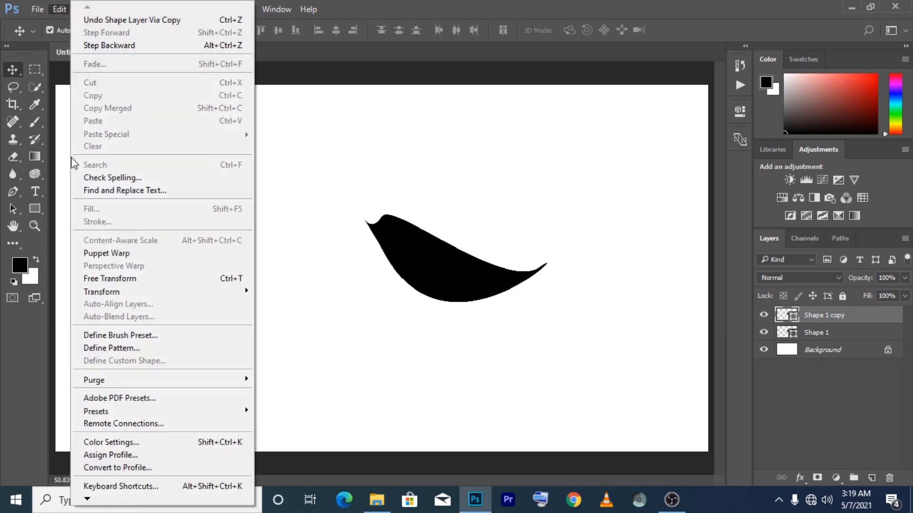
mouse_move(100, 297)
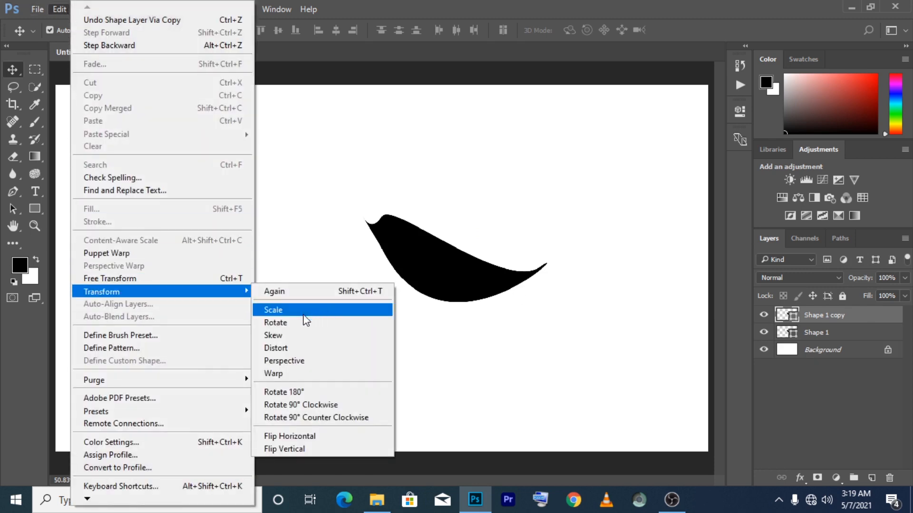
click(290, 436)
drag(512, 234, 353, 238)
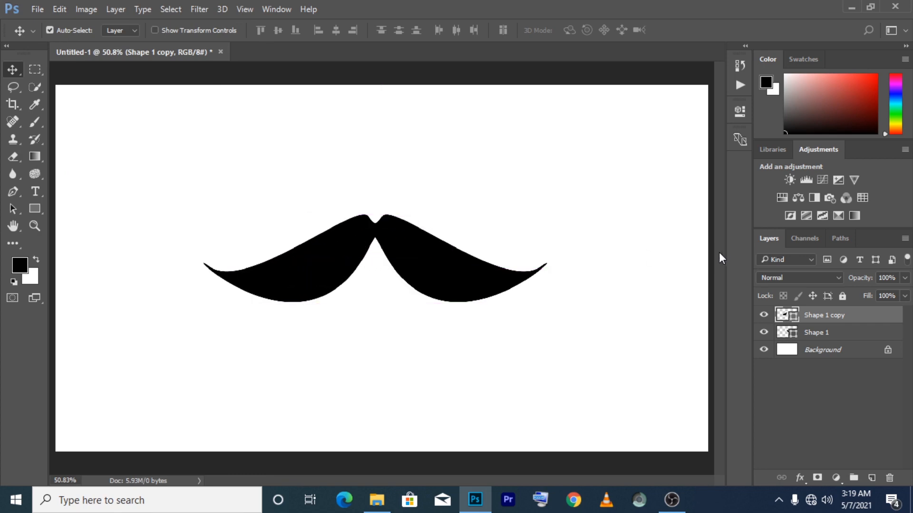
Nudge the mirrored half left and right to fine-tune how the two moustache halves meet in the middle
key(shift+Left)
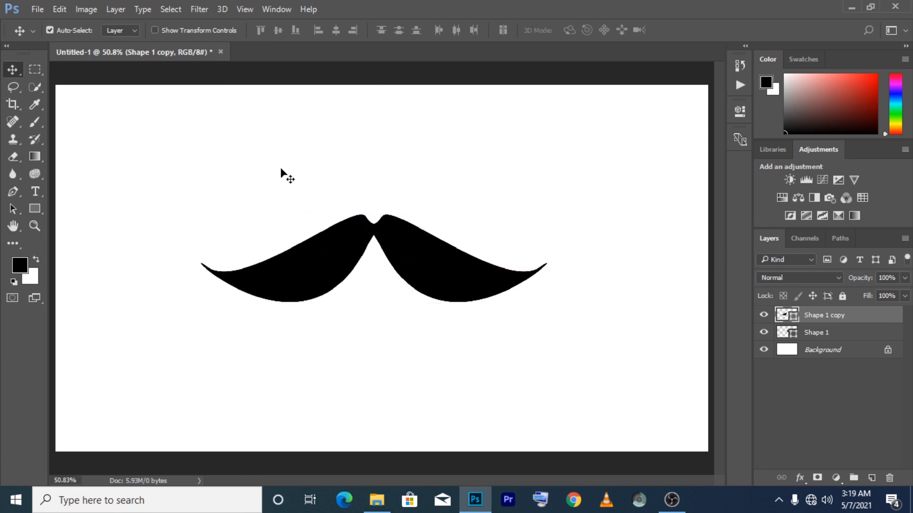
key(Right)
key(Right)
key(Right)
key(Right)
key(Right)
key(Right)
key(Right)
key(Right)
key(Right)
key(Right)
key(Right)
key(Right)
key(Right)
key(Right)
key(Right)
key(Right)
key(Right)
key(Right)
key(Right)
key(Right)
key(Right)
key(Right)
key(Right)
key(Right)
key(Right)
key(Right)
key(Right)
key(Right)
key(Right)
key(Right)
key(Right)
key(Right)
key(Left)
key(Left)
key(Left)
key(Left)
key(Left)
key(Left)
key(Left)
key(Left)
key(Left)
key(Left)
key(Left)
key(Left)
key(Left)
key(Left)
key(Left)
key(Left)
key(Left)
key(Left)
key(Left)
key(Left)
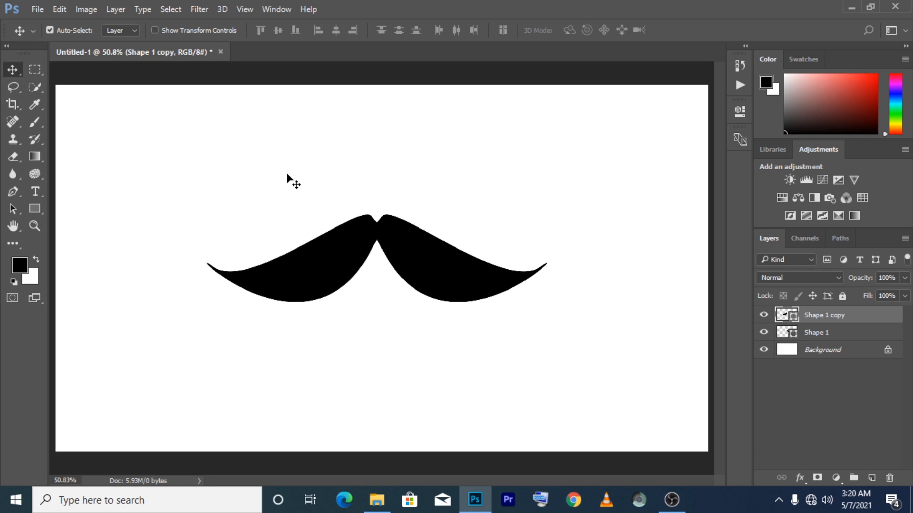
key(Right)
key(Right)
key(Right)
key(Right)
key(Right)
key(Right)
key(Right)
key(Right)
key(Right)
key(Right)
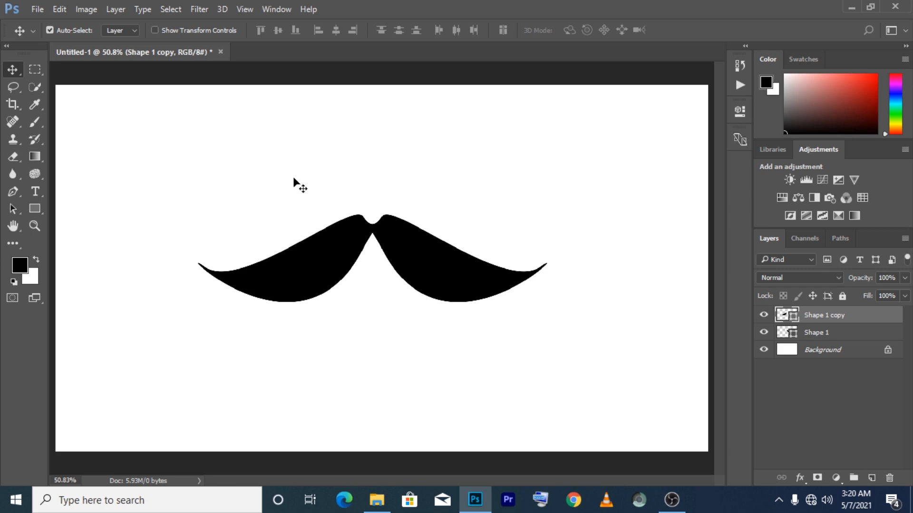
Merge the two half-moustache shape layers into one and move the moustache to the canvas's upper right
ctrl+click(860, 339)
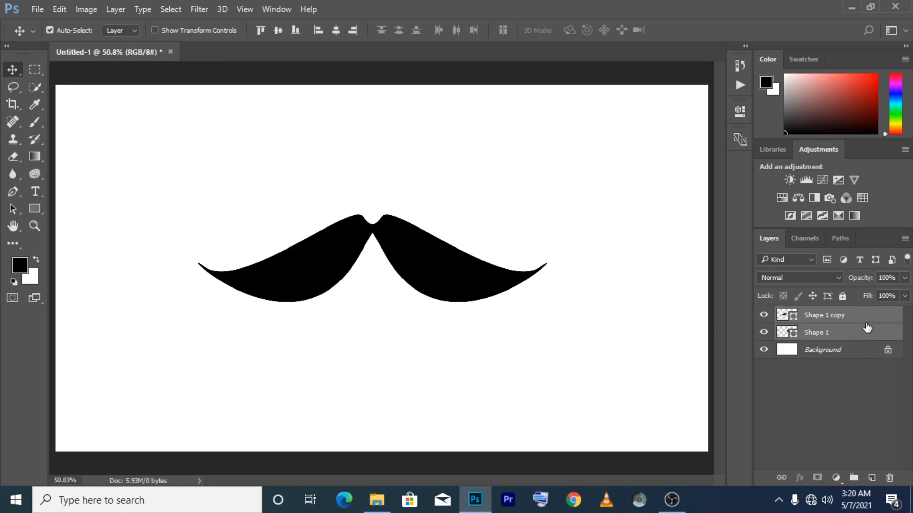
right_click(863, 335)
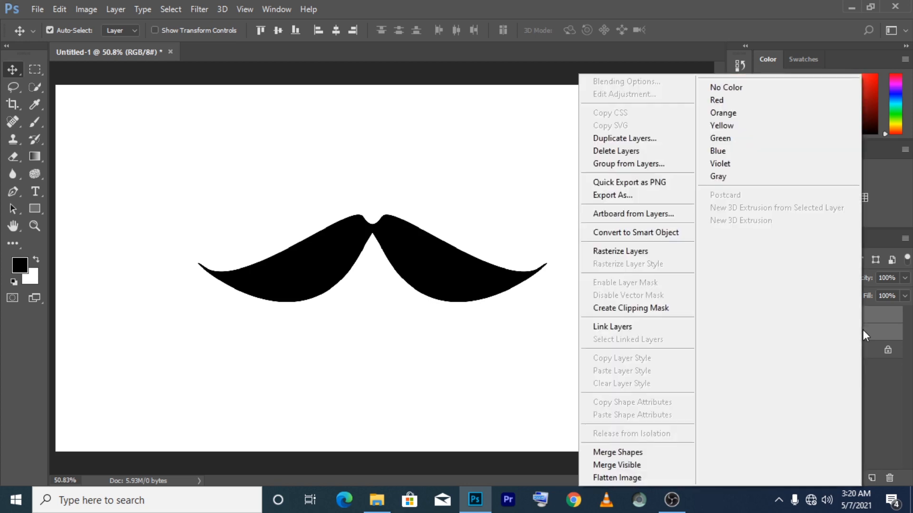
click(609, 453)
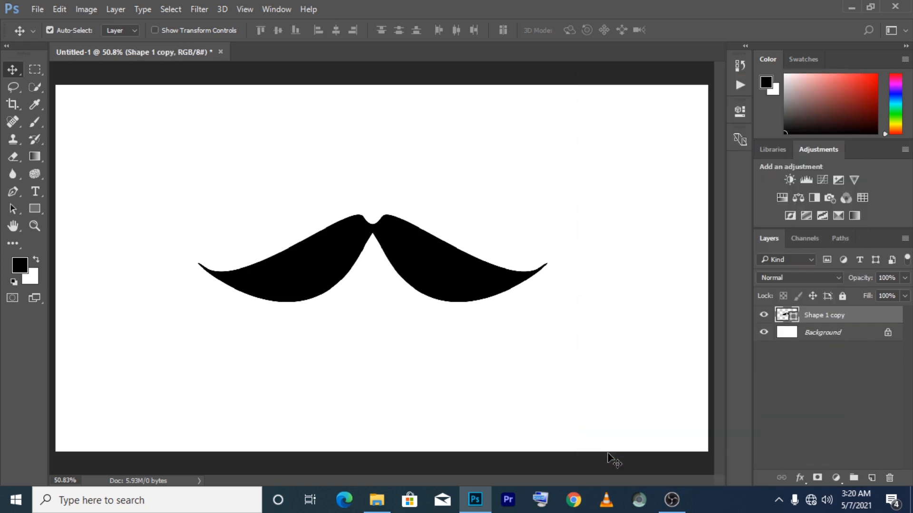
drag(362, 265, 485, 152)
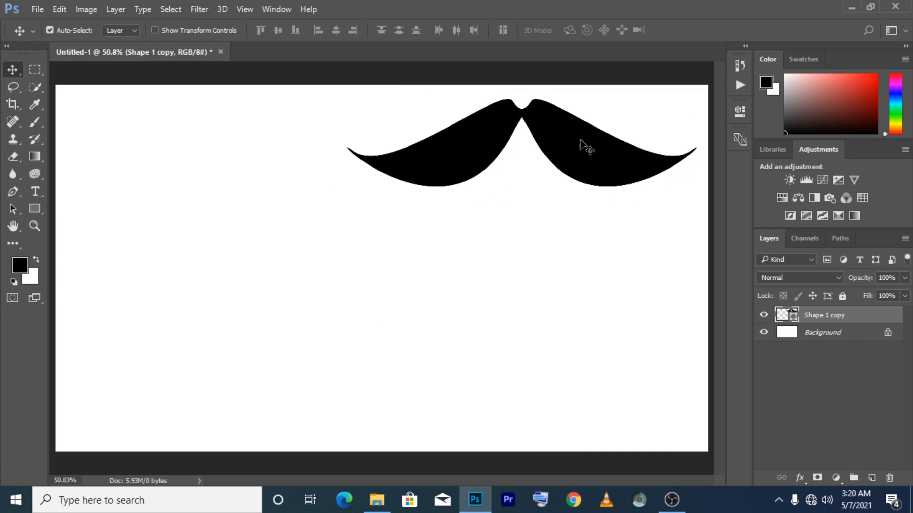
Hide the moustache layer and draw a thin closed black check-mark shape with the Pen Tool, about 117 by 267 px
key(ctrl+comma)
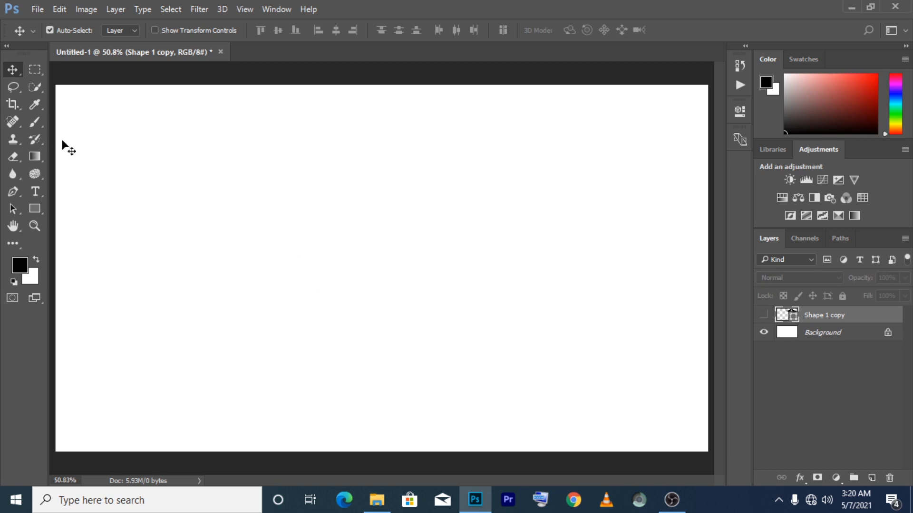
click(13, 191)
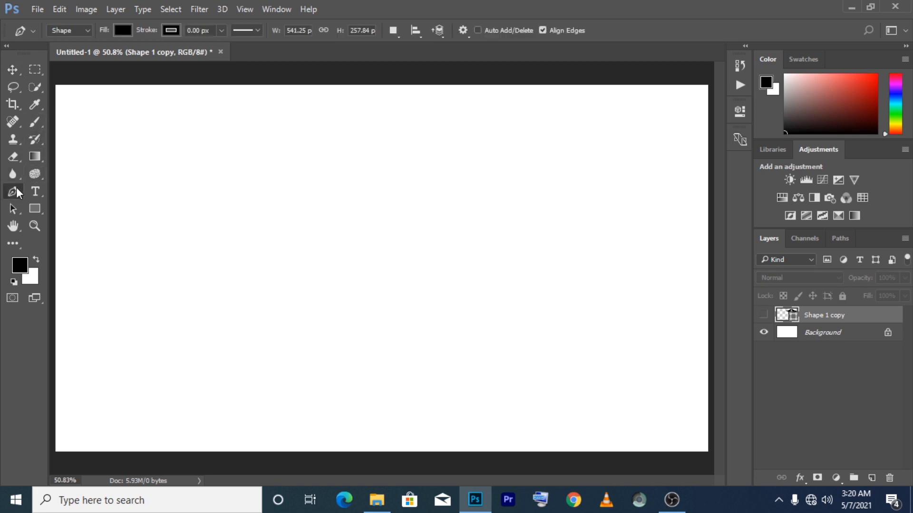
click(327, 229)
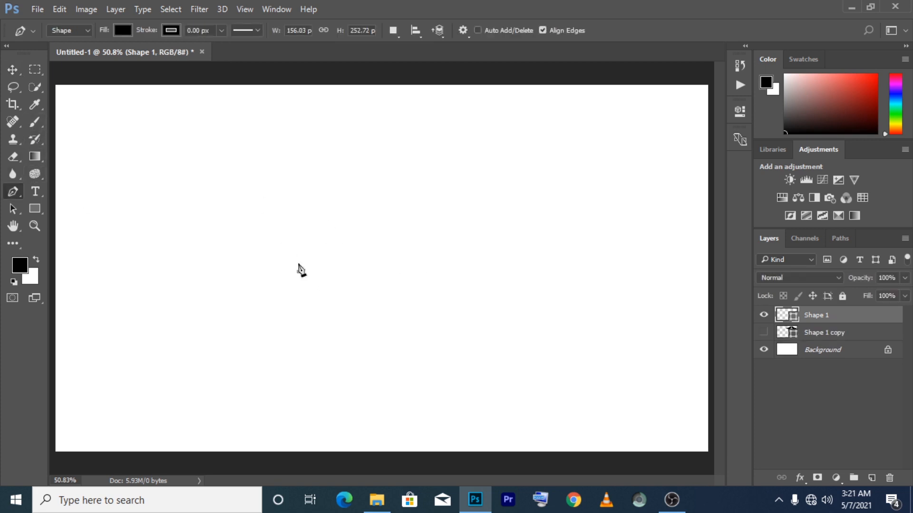
click(298, 272)
drag(338, 201, 377, 91)
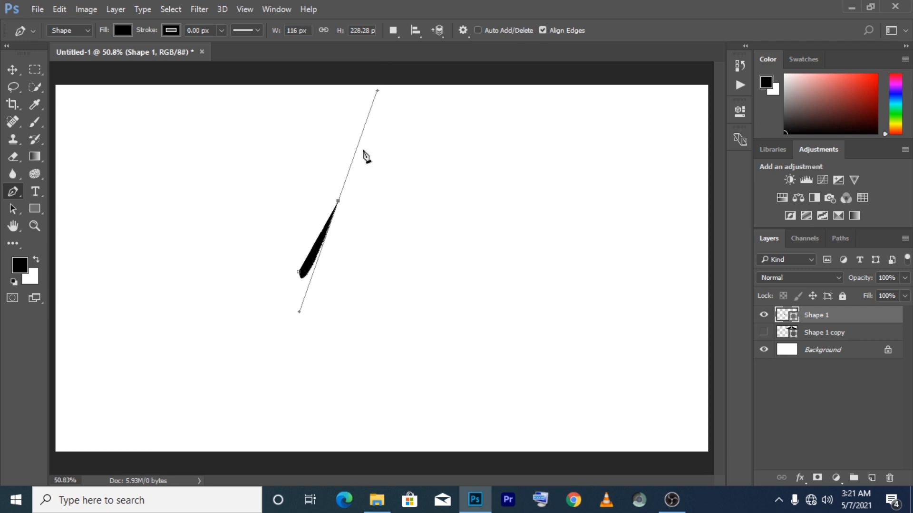
click(339, 203)
click(298, 274)
drag(299, 273, 301, 199)
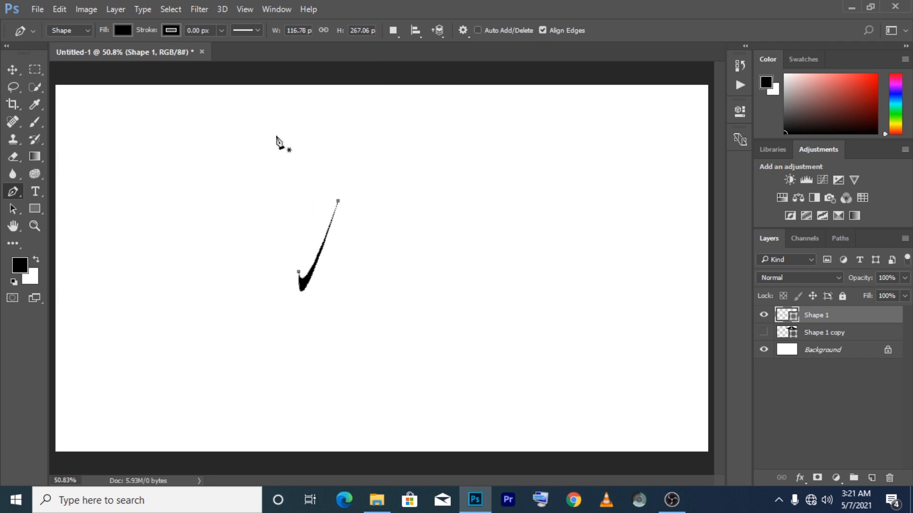
Move the check-mark shape from its drawn position toward the upper right of the canvas center
click(13, 70)
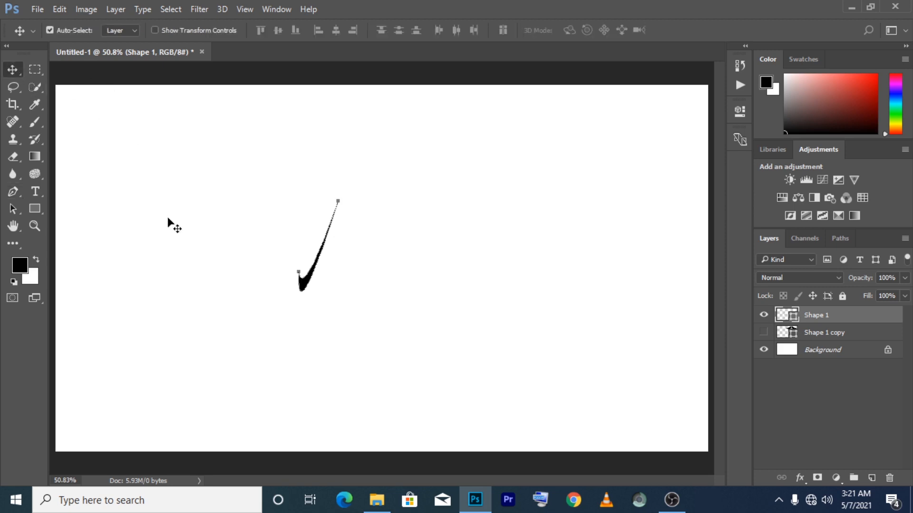
mouse_move(310, 279)
mouse_down()
mouse_move(554, 209)
mouse_move(471, 227)
mouse_up()
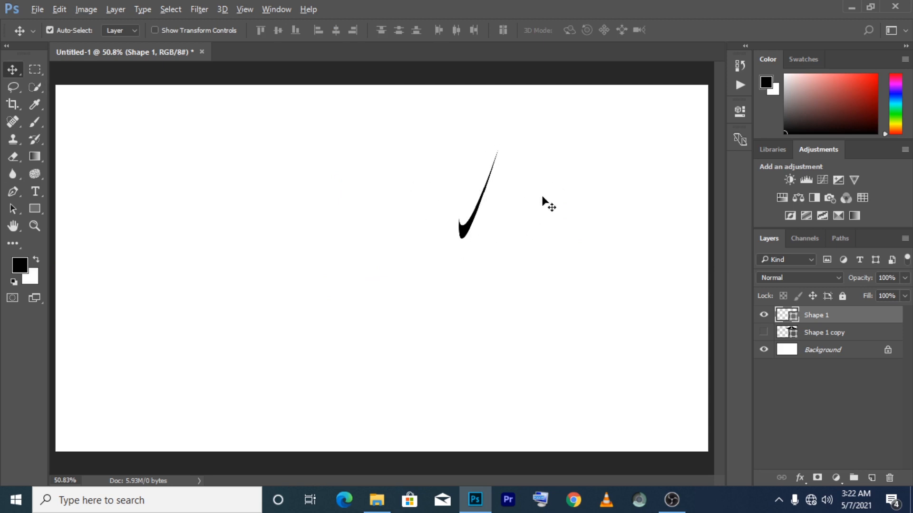
scroll(539, 204, up, 4)
scroll(436, 215, up, 5)
scroll(436, 215, down, 5)
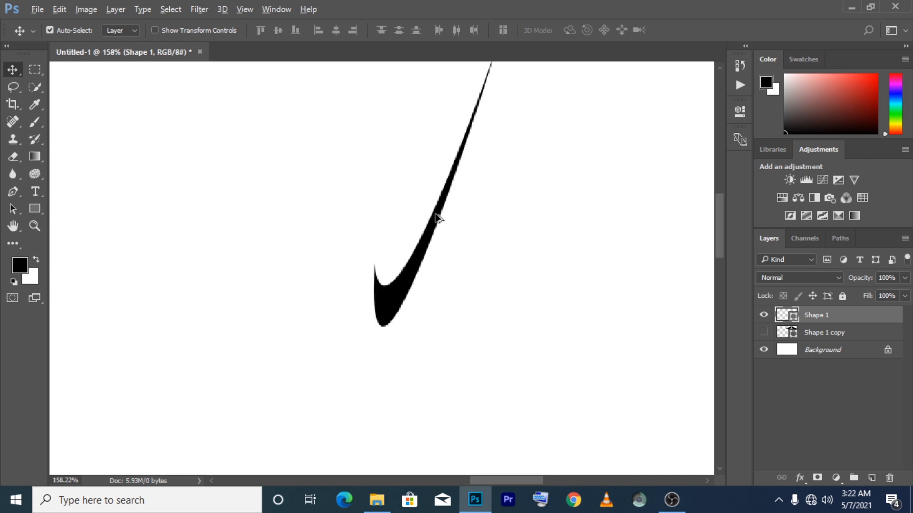
drag(394, 277, 330, 332)
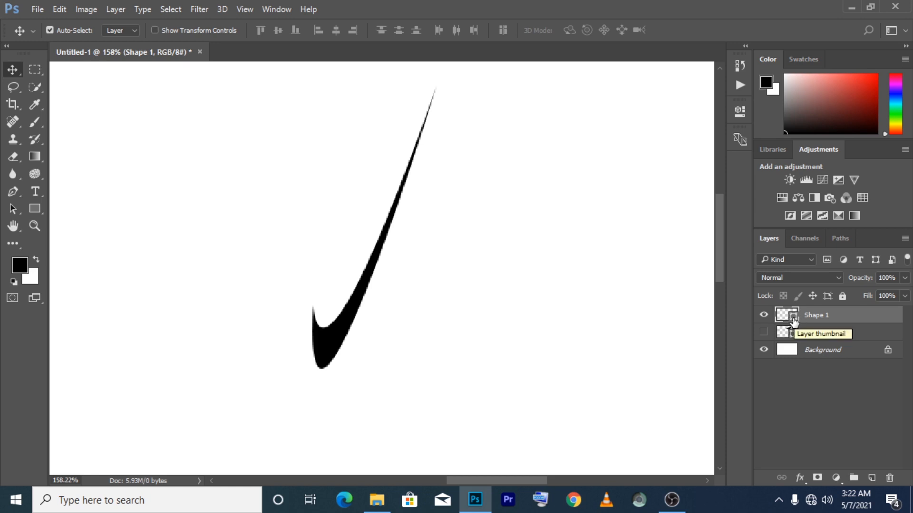
Hide the check-mark shape's layer
key(alt)
key(ctrl+0)
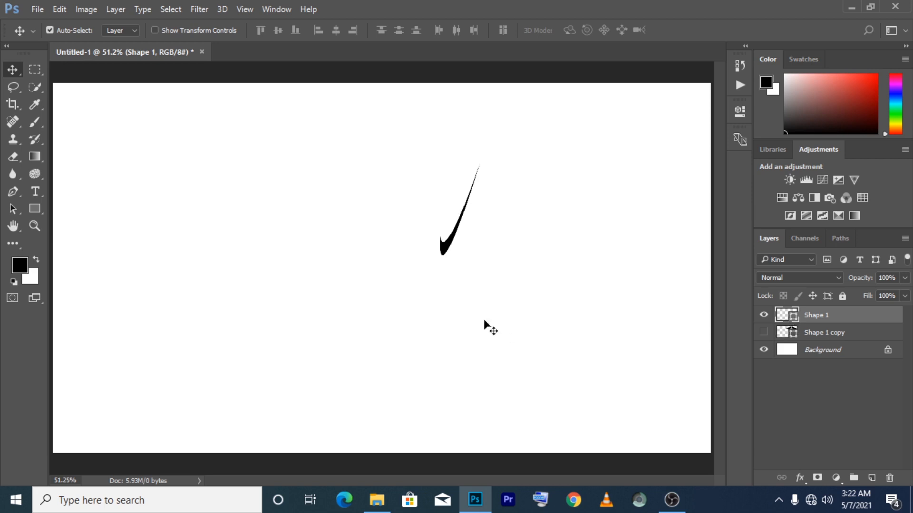
click(763, 316)
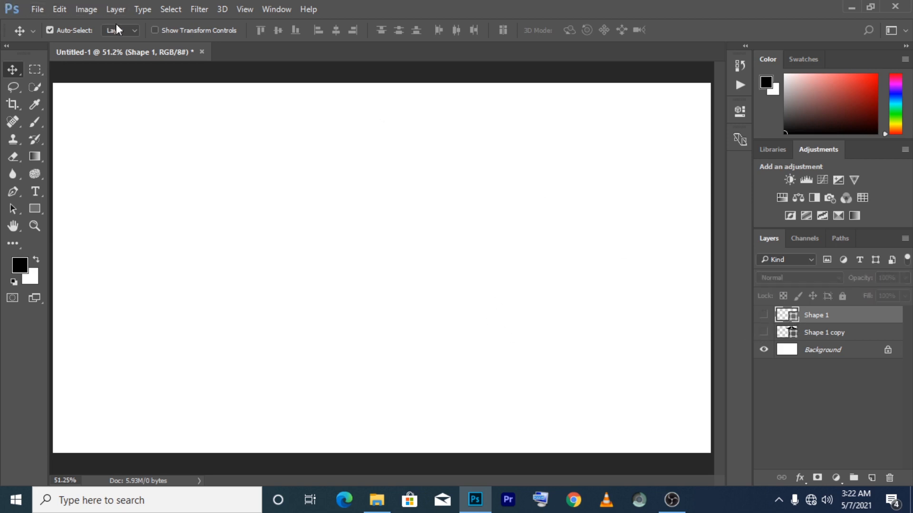
Switch the Pen Tool to Path mode and draw an open S-shaped path across the upper half of the canvas
click(13, 191)
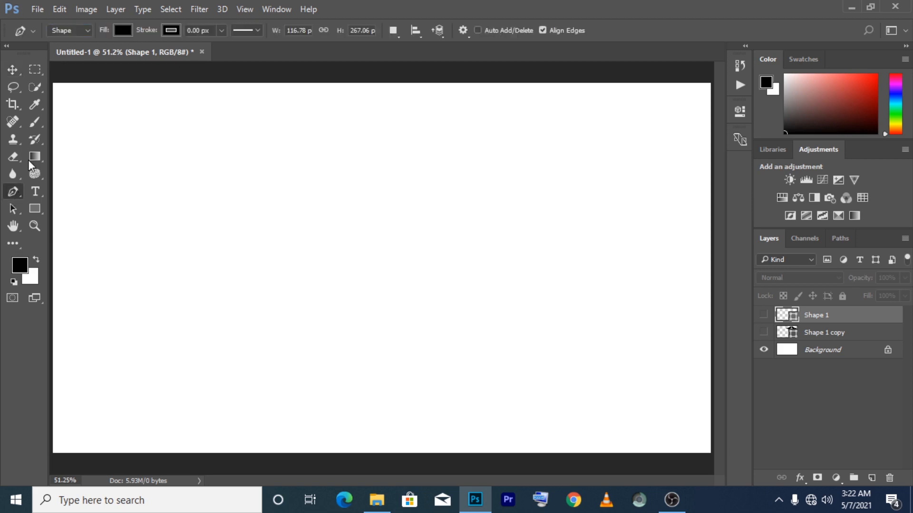
click(79, 30)
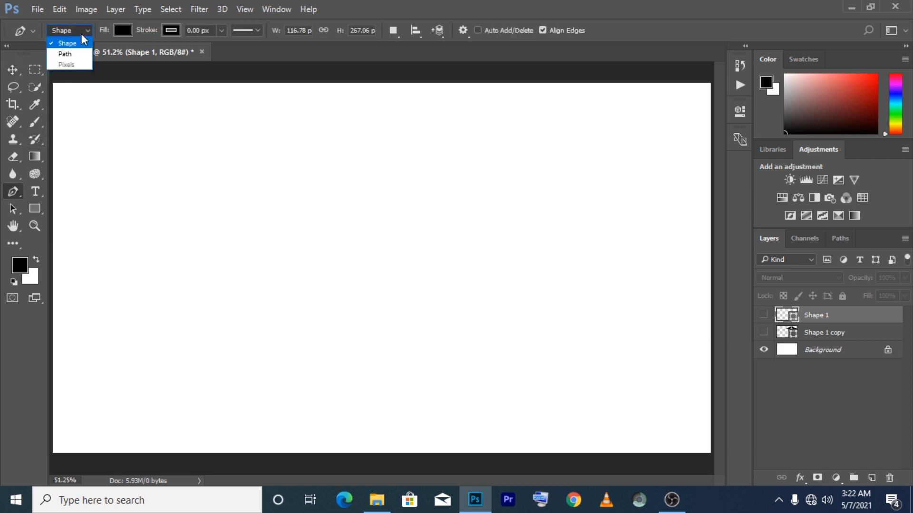
click(64, 53)
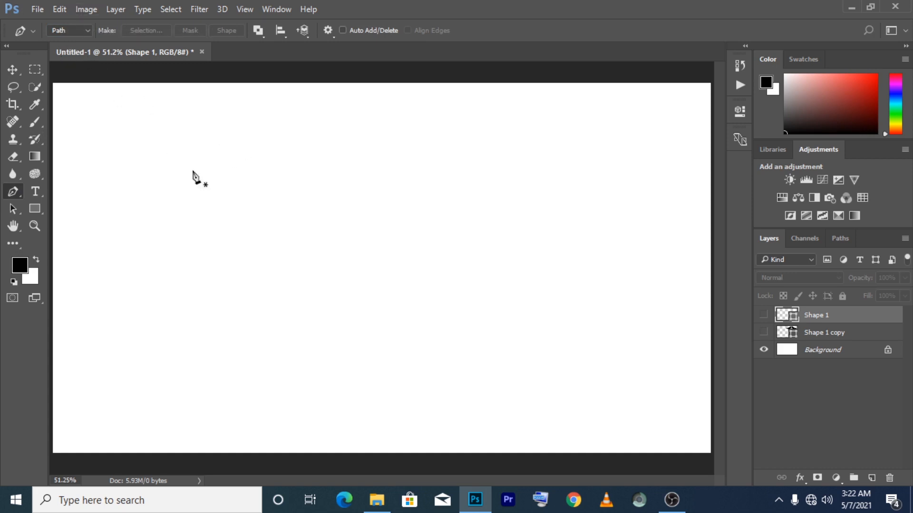
click(218, 231)
drag(460, 181, 611, 232)
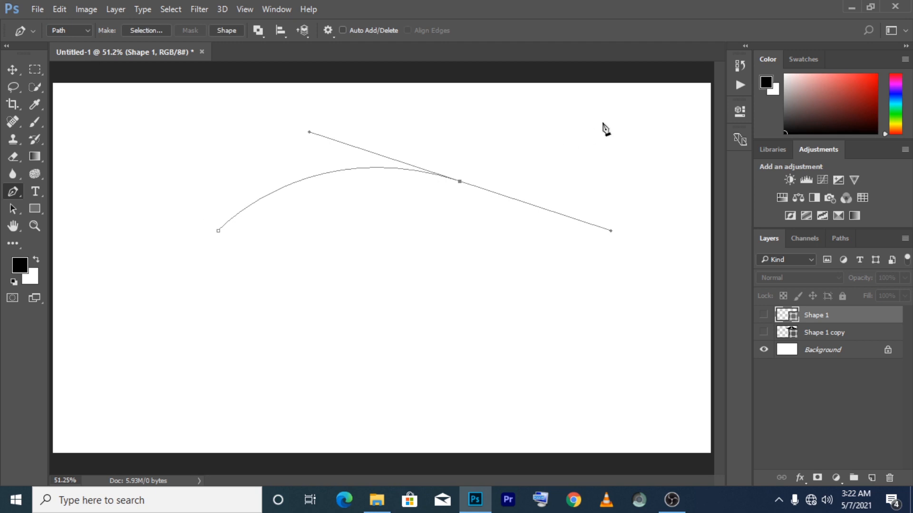
click(662, 96)
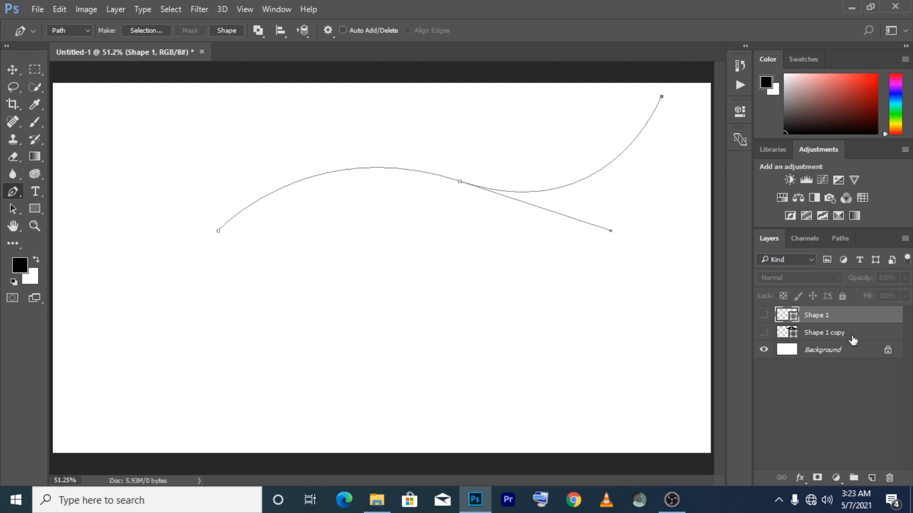
Add a new empty layer and set the Brush Tool to a hard round tip, 40 px in size with 100% hardness
click(871, 477)
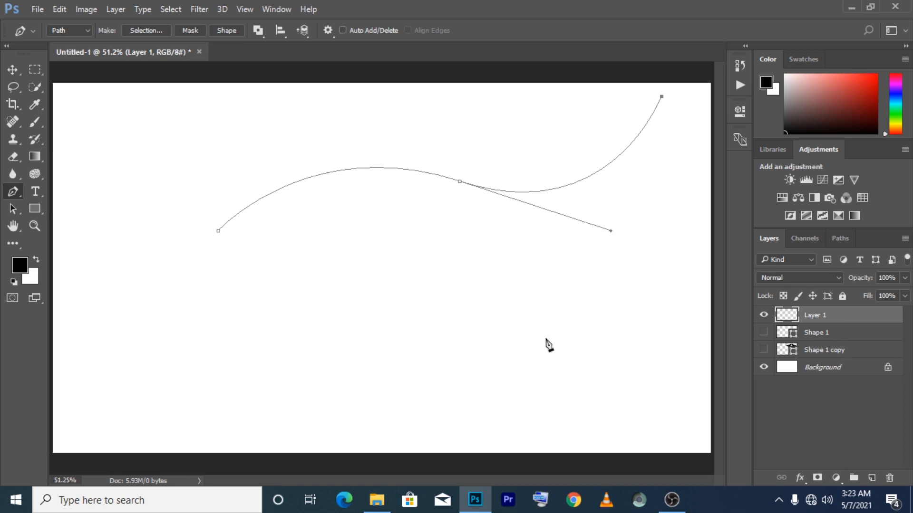
click(27, 122)
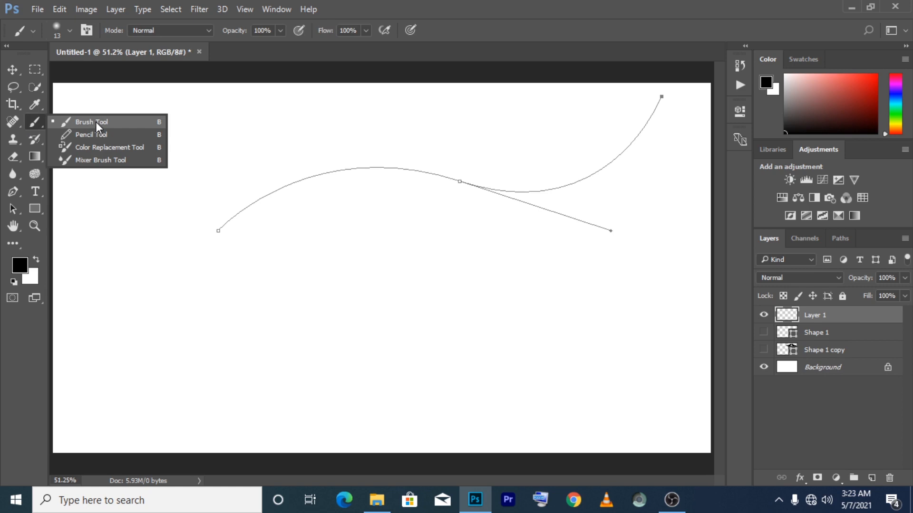
click(95, 119)
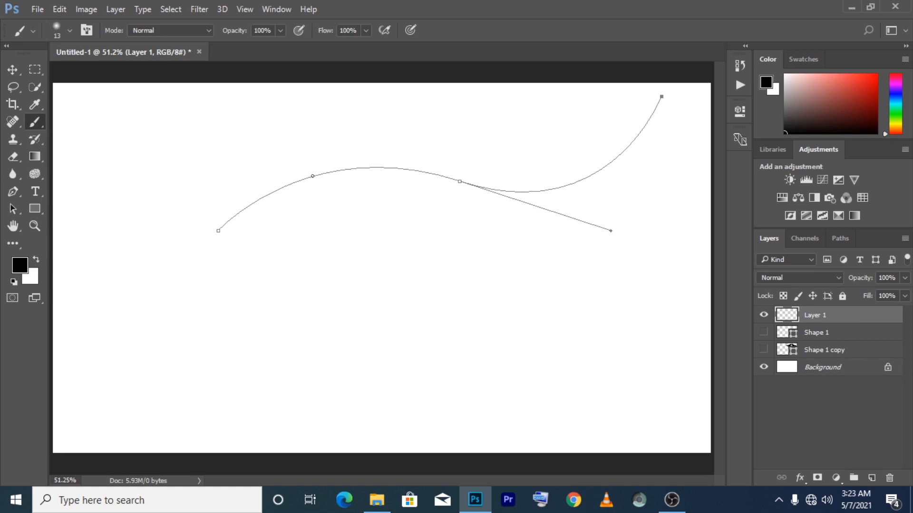
key(bracketright)
key(bracketright)
key(bracketright)
right_click(33, 125)
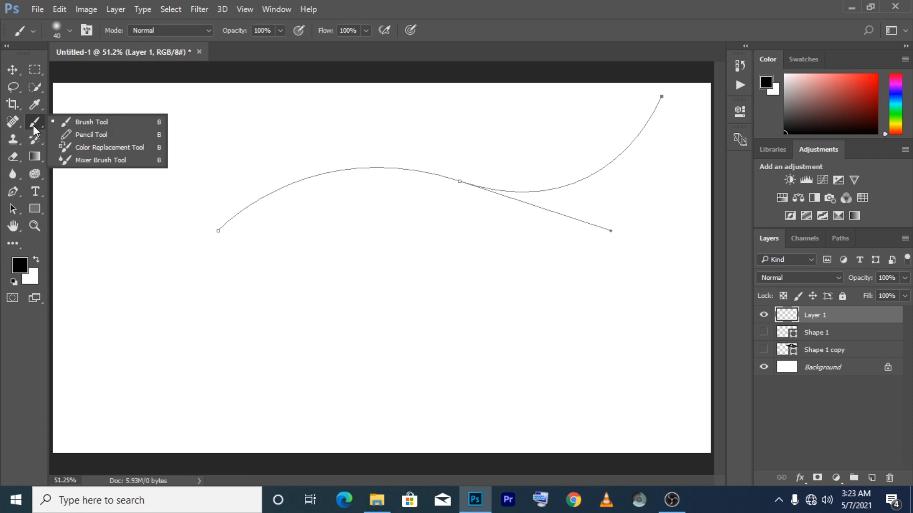
click(70, 30)
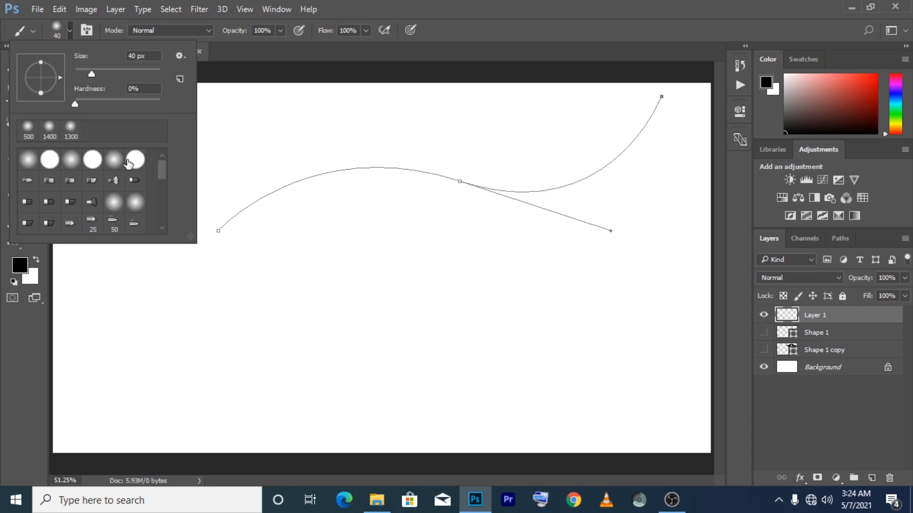
click(138, 161)
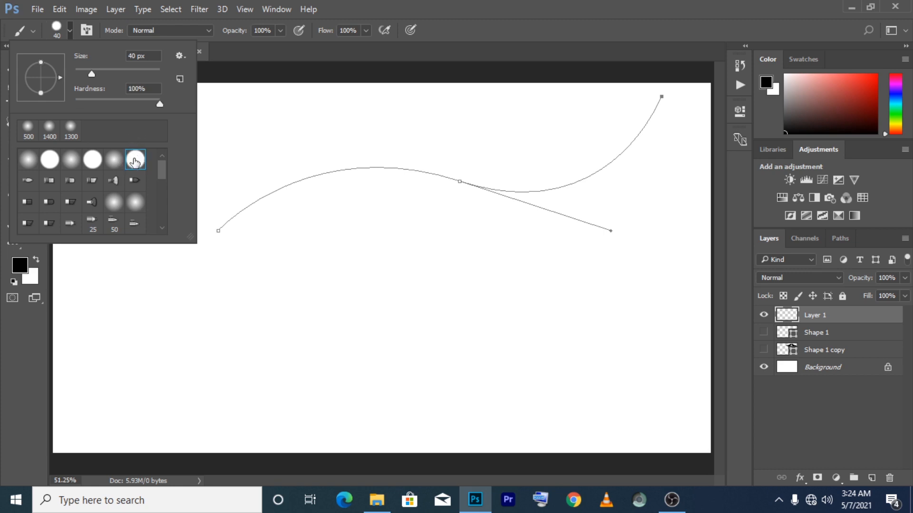
click(383, 1)
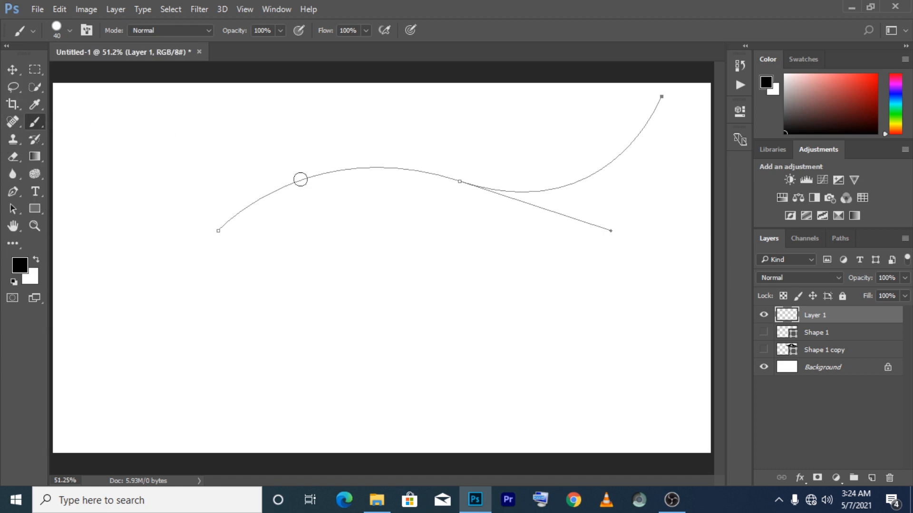
Stroke the S-shaped path on the new layer using the Brush with Simulate Pressure enabled
click(12, 191)
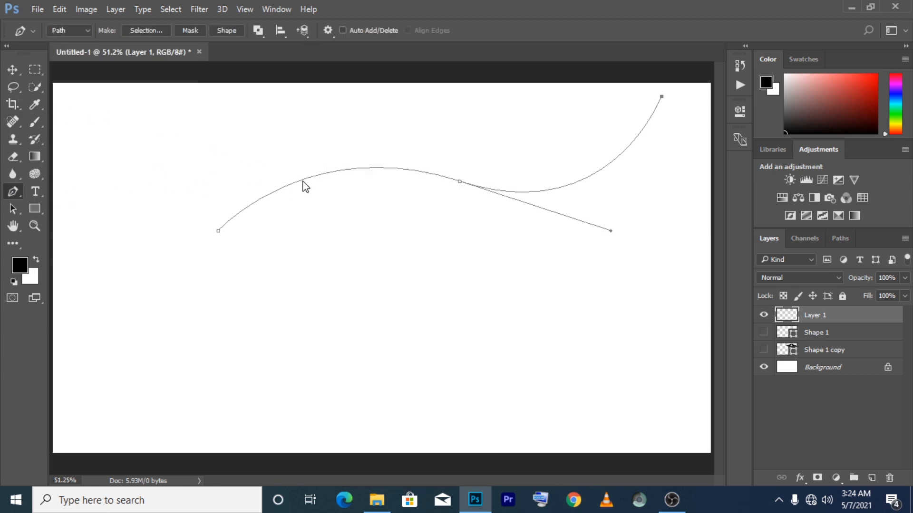
right_click(302, 182)
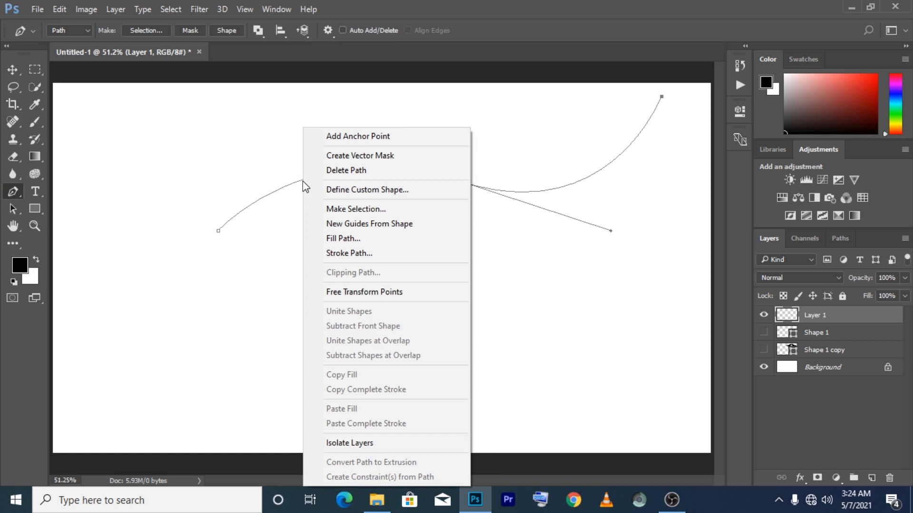
right_click(277, 188)
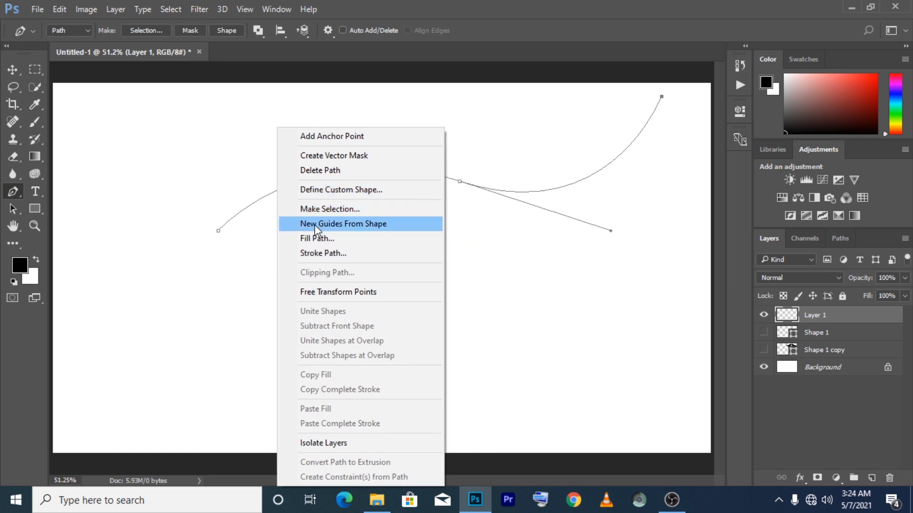
click(319, 254)
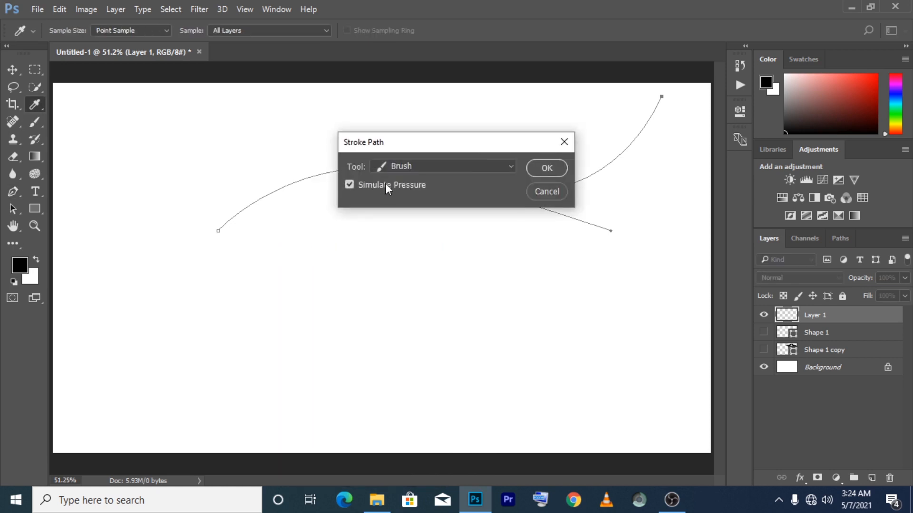
click(479, 163)
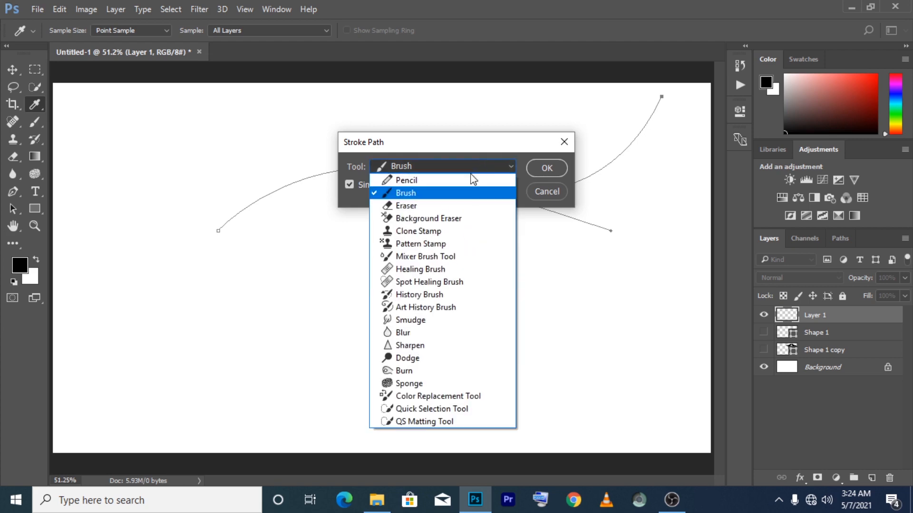
click(443, 193)
click(545, 168)
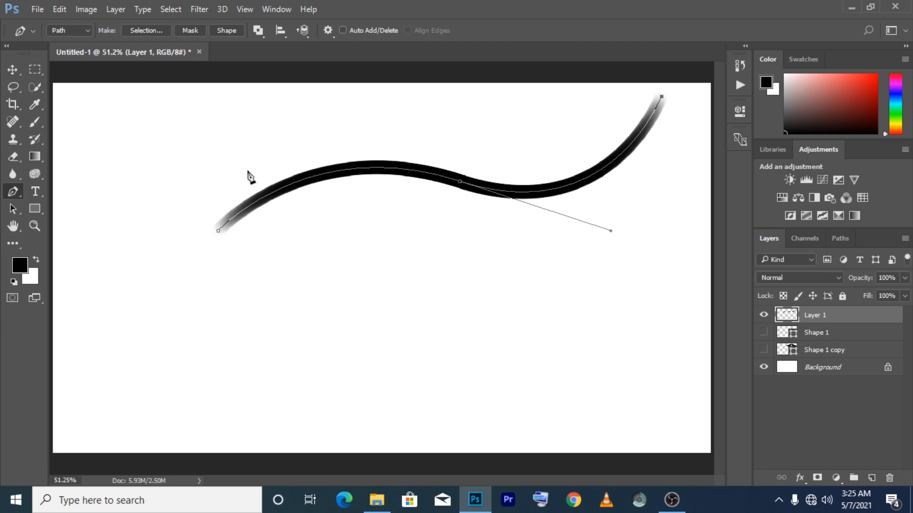
click(36, 124)
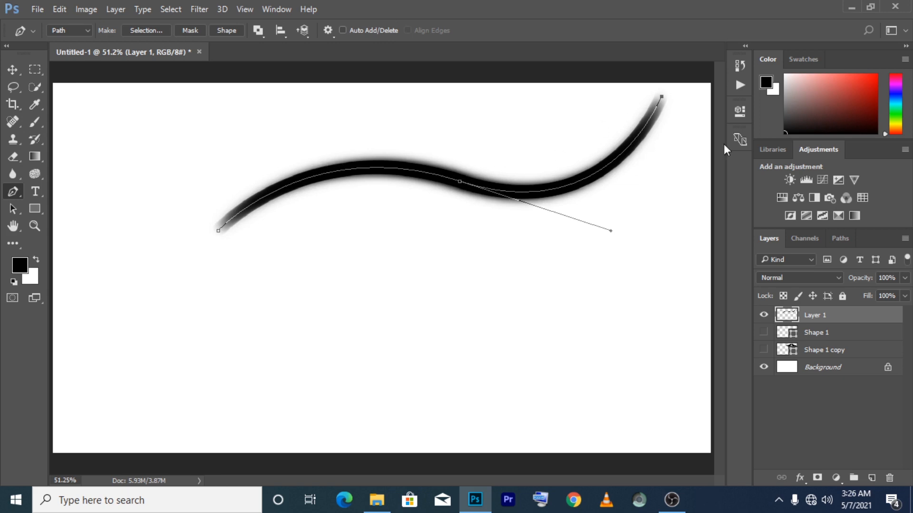
Deselect the work path and move the brushed curve down and slightly left toward the canvas center
click(848, 242)
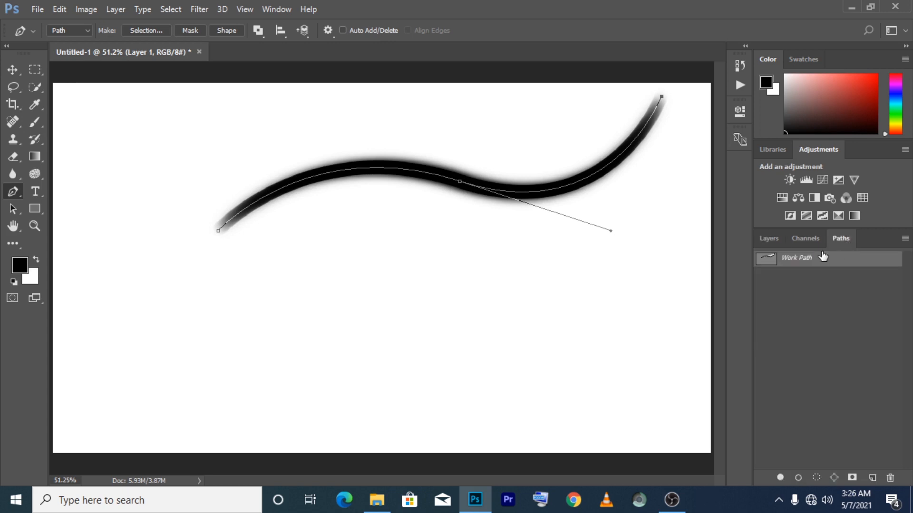
click(829, 292)
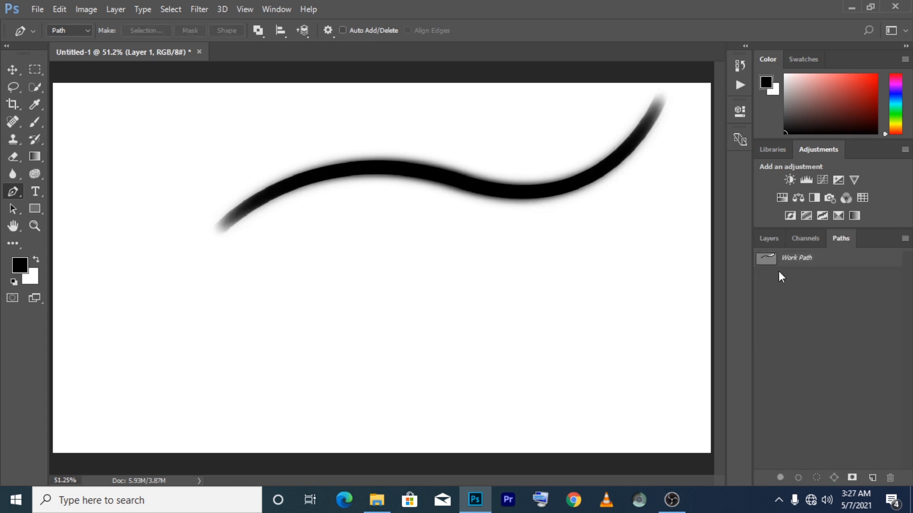
click(13, 69)
mouse_move(433, 178)
mouse_down()
mouse_move(373, 212)
mouse_move(392, 271)
mouse_move(404, 271)
mouse_up()
key(F7)
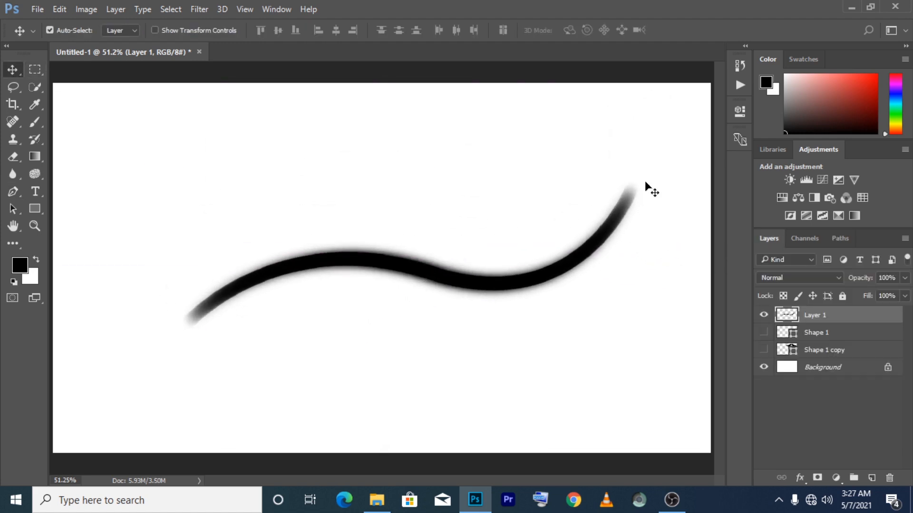